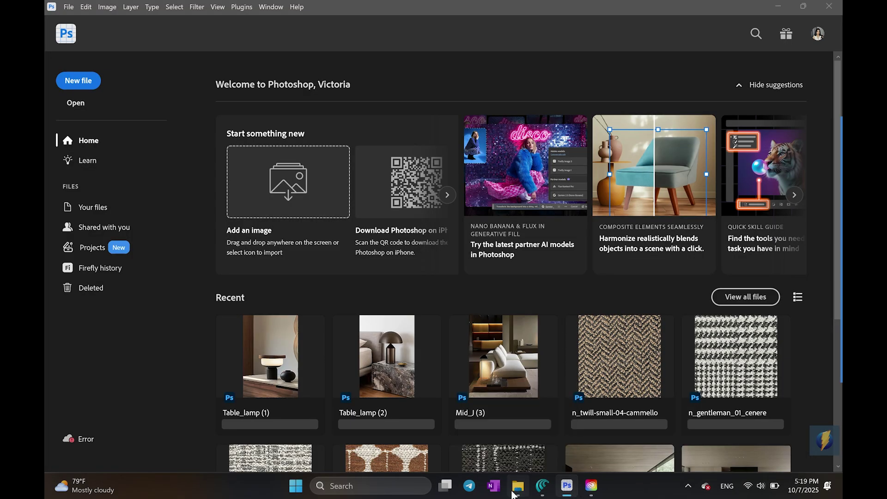
Step: Switch to File Explorer to find the interior image
click(518, 485)
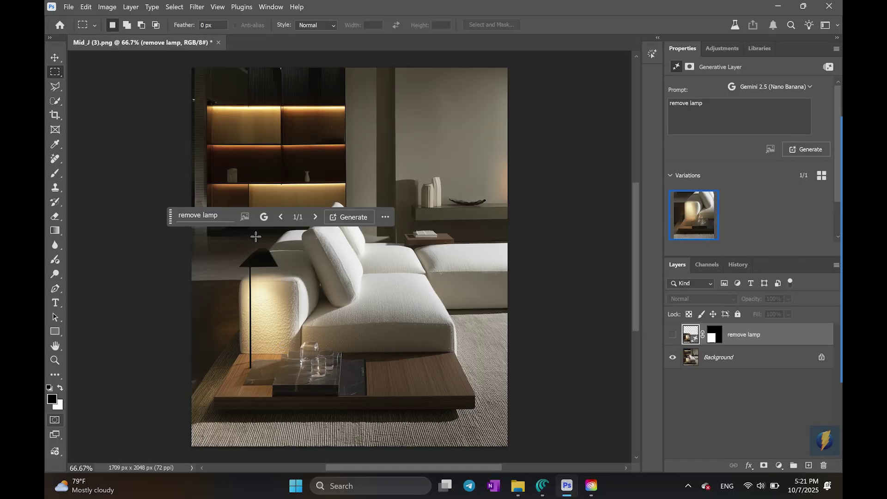
click(206, 216)
key(ctrl+a)
key(ctrl+v)
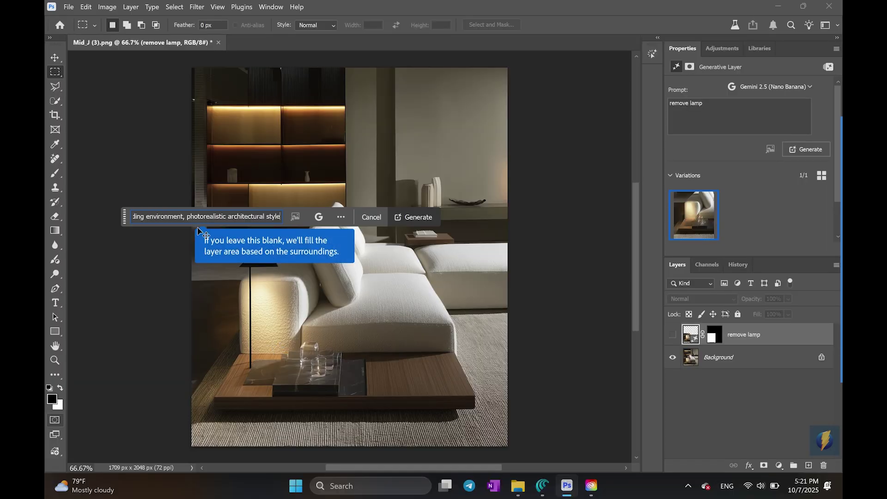
Step: Run Generative Fill over the lamp area of the Background layer, prompting to remove the lamp and its light reflection and restore the sofa and table
click(765, 363)
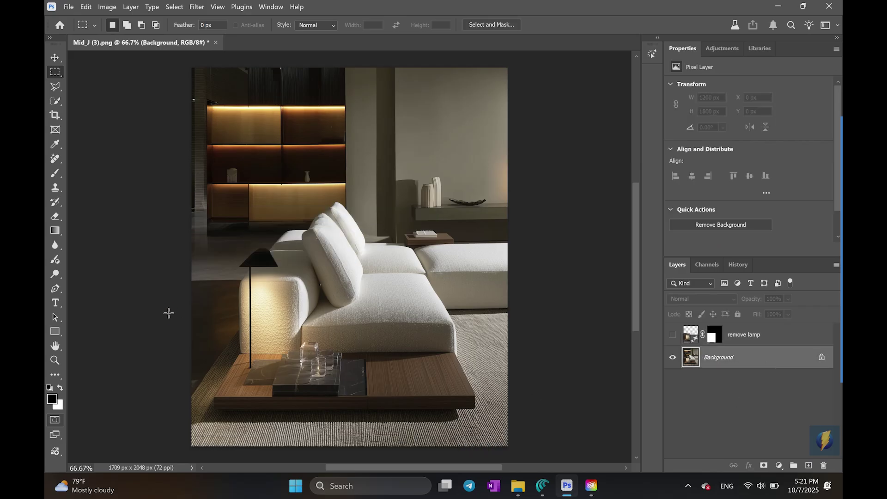
drag(169, 313, 416, 407)
drag(170, 221, 359, 436)
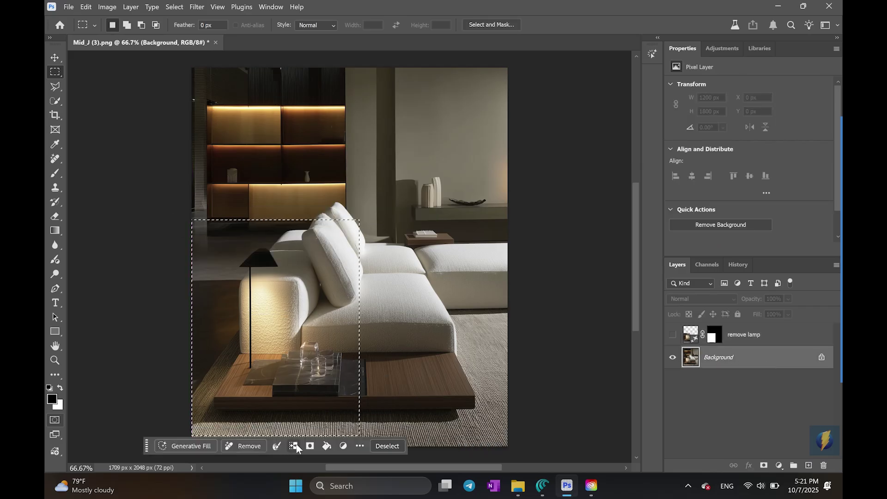
click(199, 446)
key(ctrl+v)
click(407, 446)
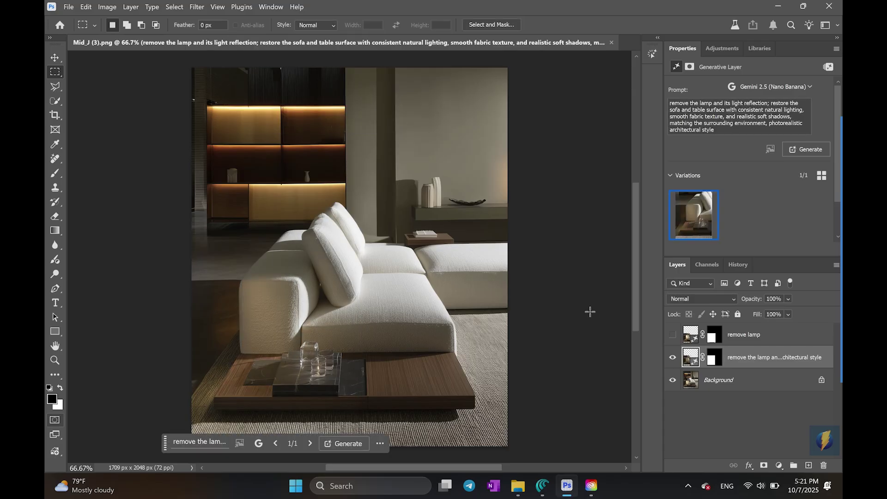
Step: Compare the image with and without the new fill, and delete the old "remove lamp" layer
click(674, 357)
click(675, 358)
click(675, 358)
click(674, 358)
click(759, 343)
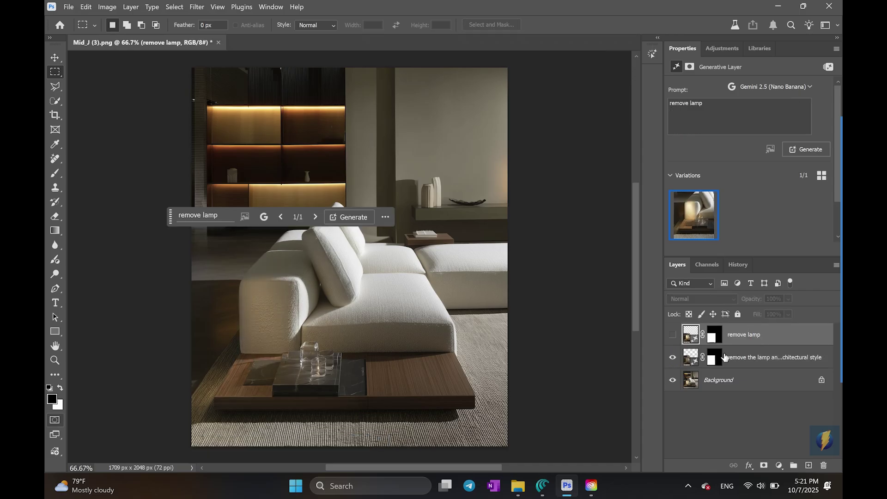
key(Delete)
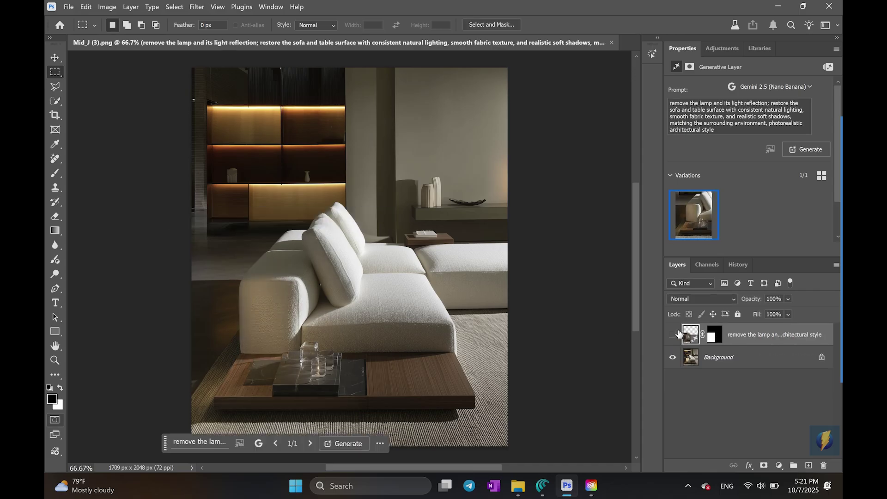
Step: Inspect the sofa and table up close with the lamp-removal layer shown and hidden
click(673, 335)
key(ctrl+plus)
key(ctrl+plus)
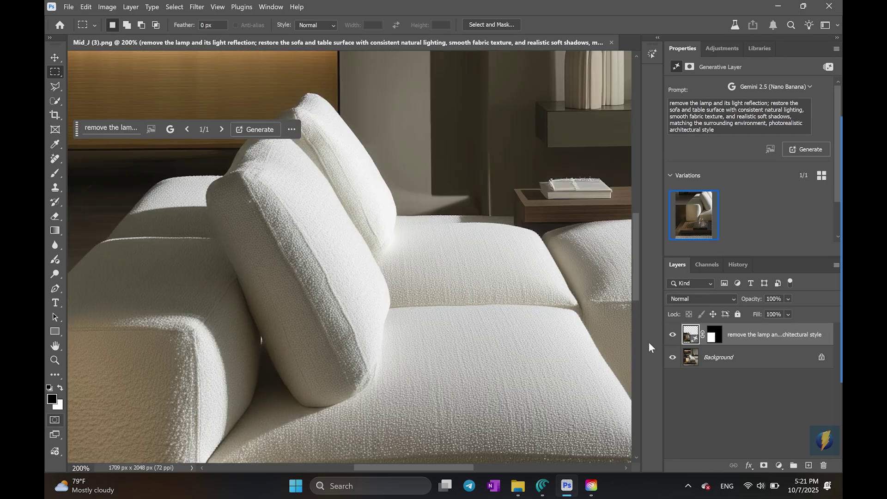
key(ctrl+minus)
drag(283, 294, 320, 222)
click(672, 334)
click(673, 335)
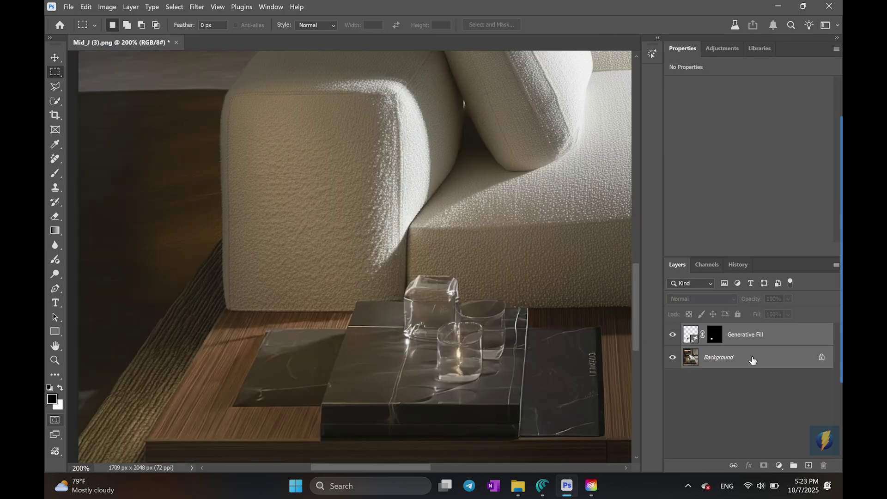
Step: Merge the Generative Fill layer into the Background and fill the flat slab beside the books using Gemini 2.5 (Nano Banana) with the prompt "remove decor"
key(ctrl+e)
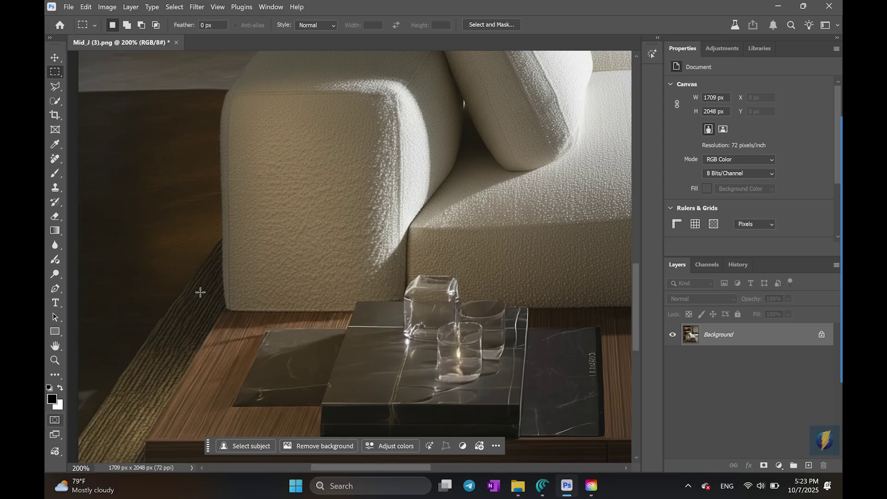
drag(200, 292, 355, 414)
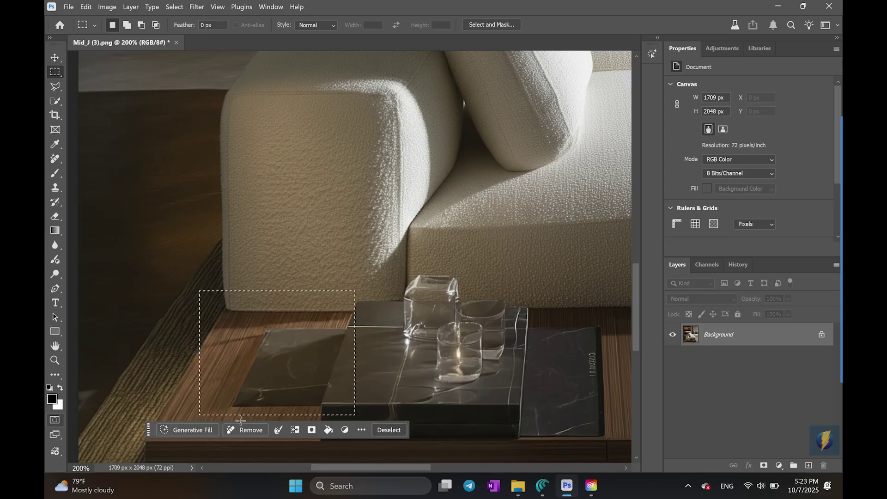
click(201, 430)
click(315, 431)
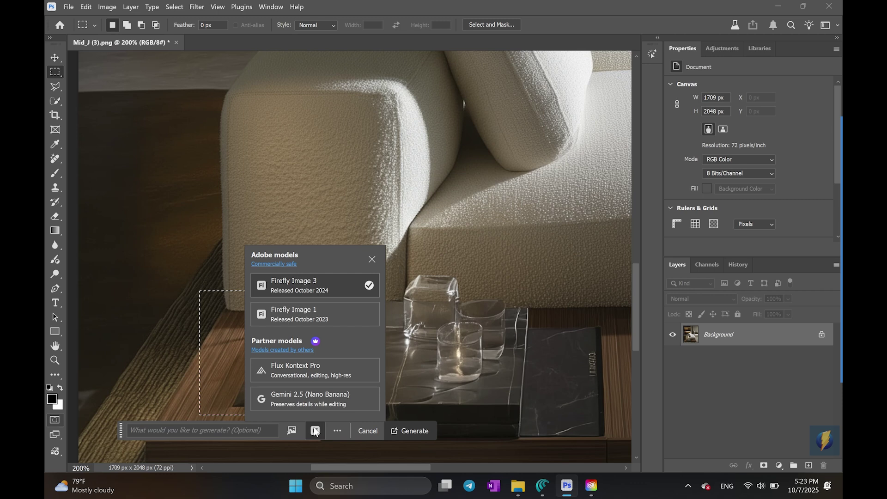
click(329, 401)
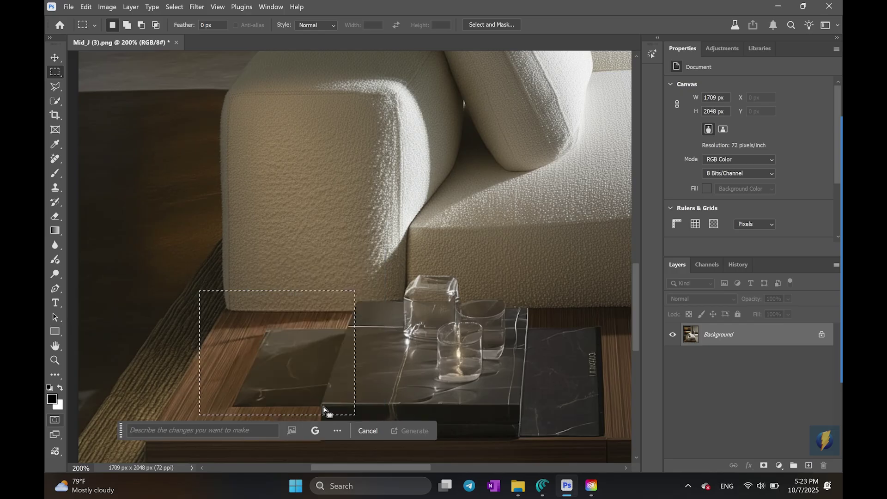
text(remo)
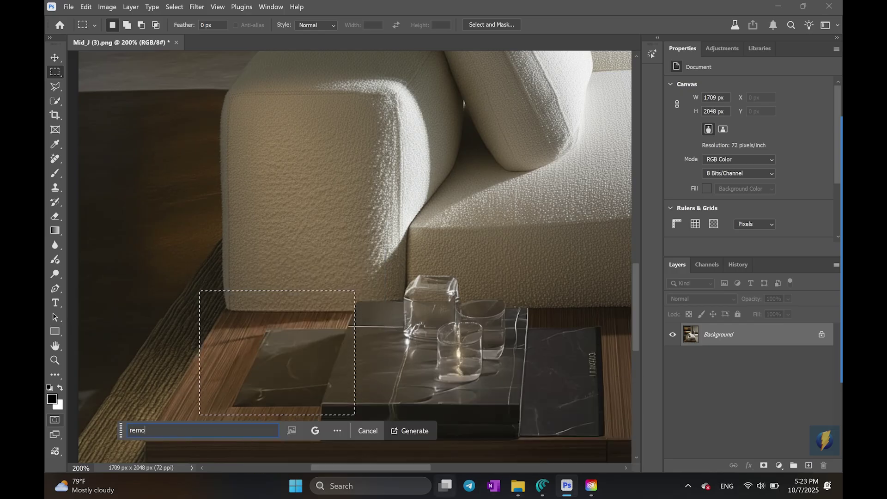
text(ve decor)
key(Return)
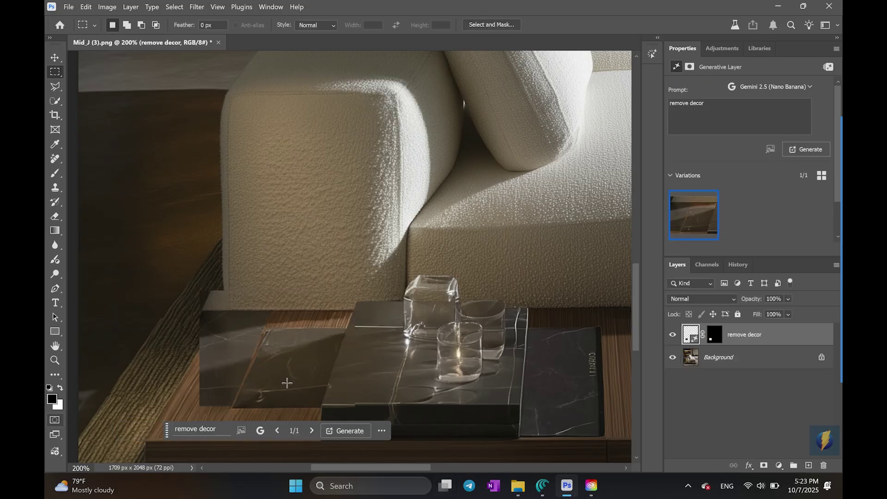
Step: Regenerate the "remove decor" fill with Firefly Image 3 and choose the second variation
click(793, 86)
click(749, 129)
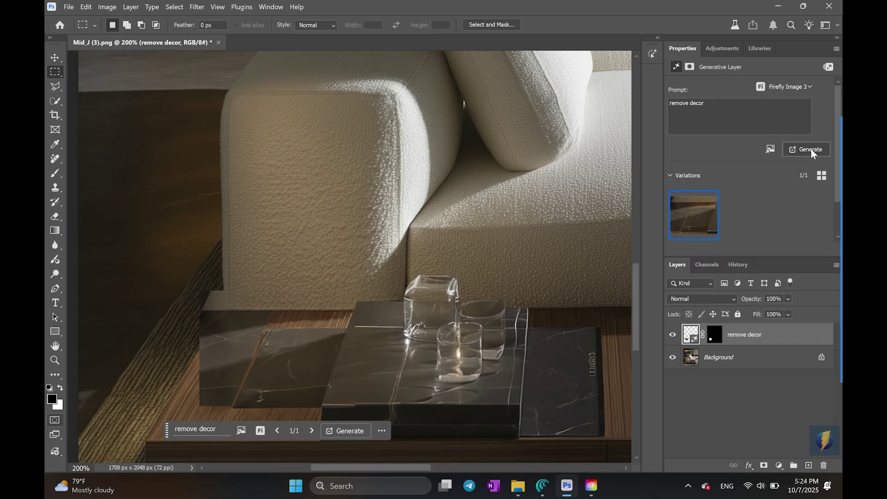
click(806, 150)
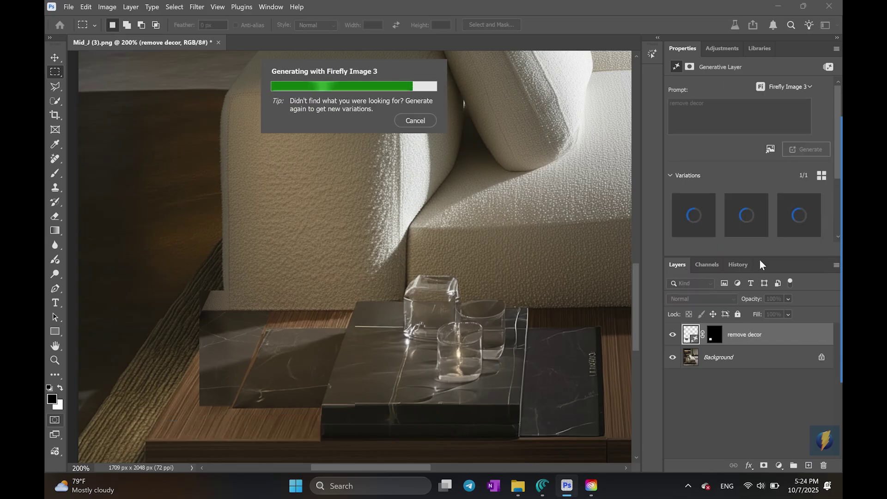
click(743, 223)
Step: Switch to the Brush tool at size 80 and make the "remove decor" layer's image active instead of its mask
scroll(402, 295, down, 2)
key(b)
key(bracketleft)
key(bracketleft)
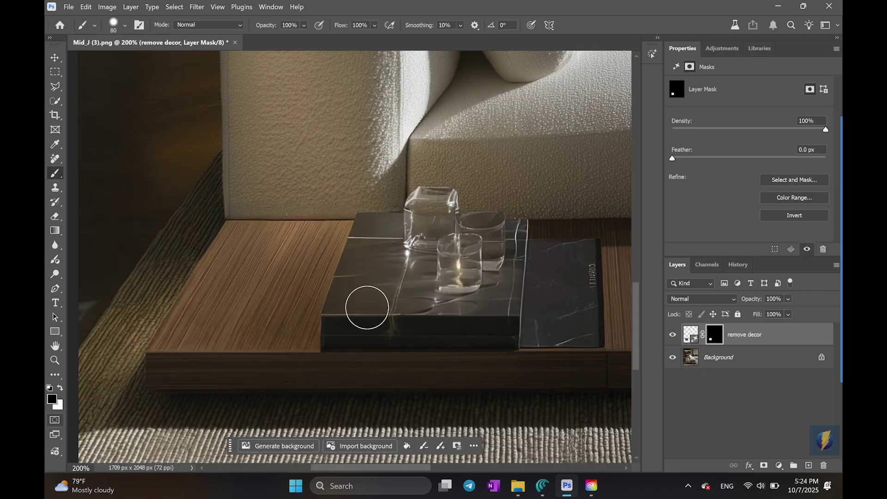
click(691, 334)
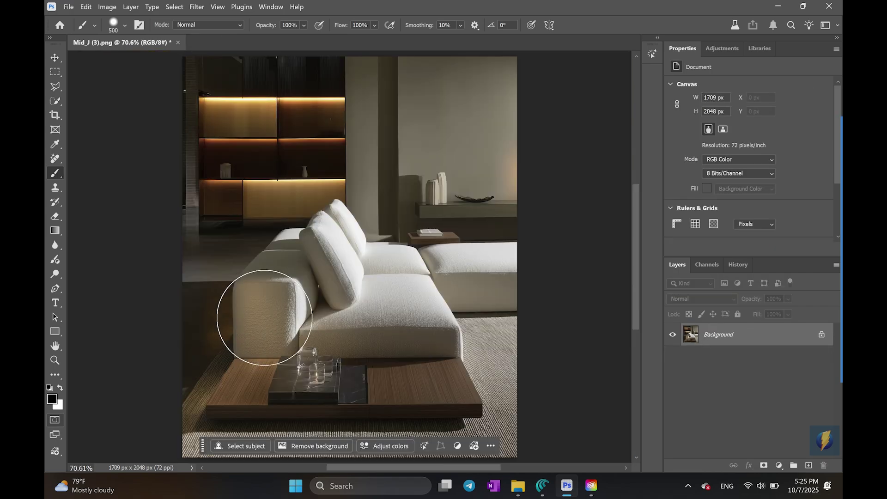
Step: Undo the stray brush stroke and select the sofa arm and table area by painting over it in Quick Mask mode
drag(263, 278, 218, 336)
key(ctrl+z)
key(q)
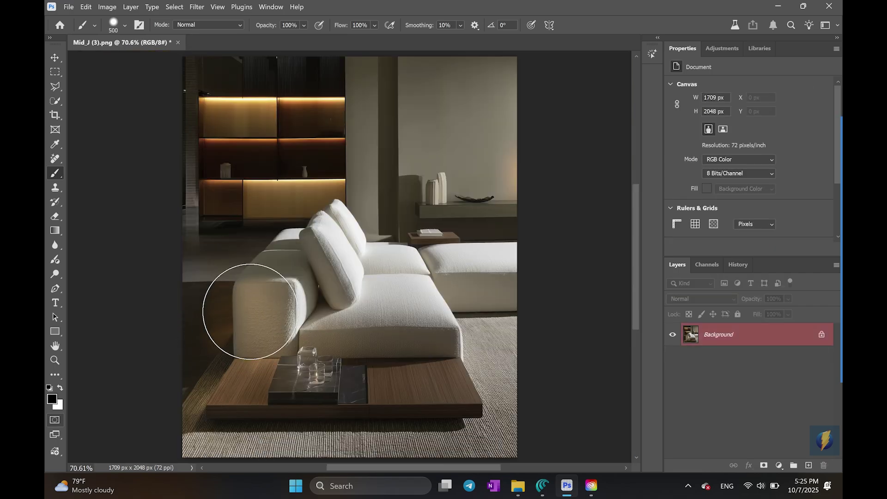
mouse_move(253, 307)
mouse_down()
mouse_move(284, 295)
mouse_move(309, 327)
mouse_up()
key(q)
Step: Open Table_lamp (1).jpg and try to remove its background automatically
click(192, 199)
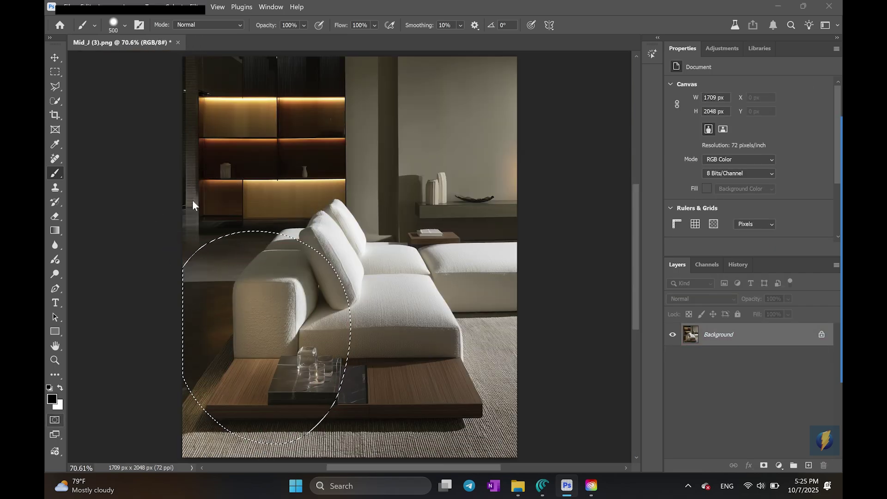
click(291, 198)
click(298, 190)
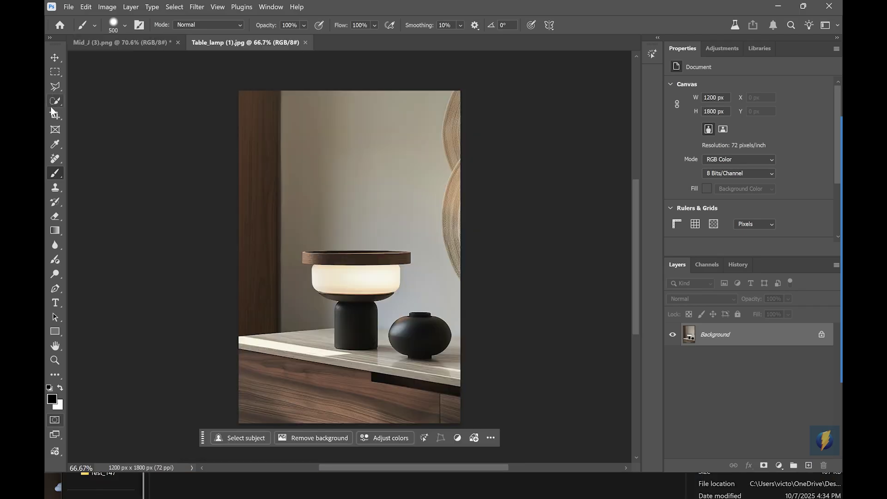
click(341, 439)
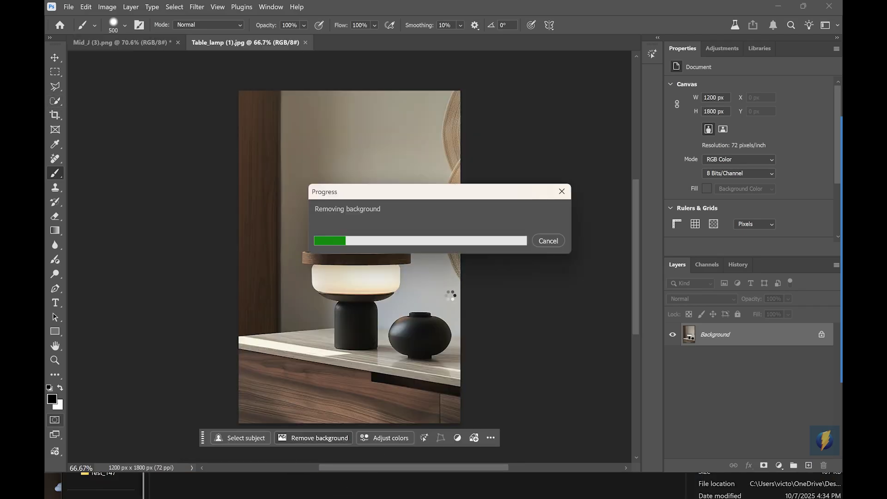
click(476, 194)
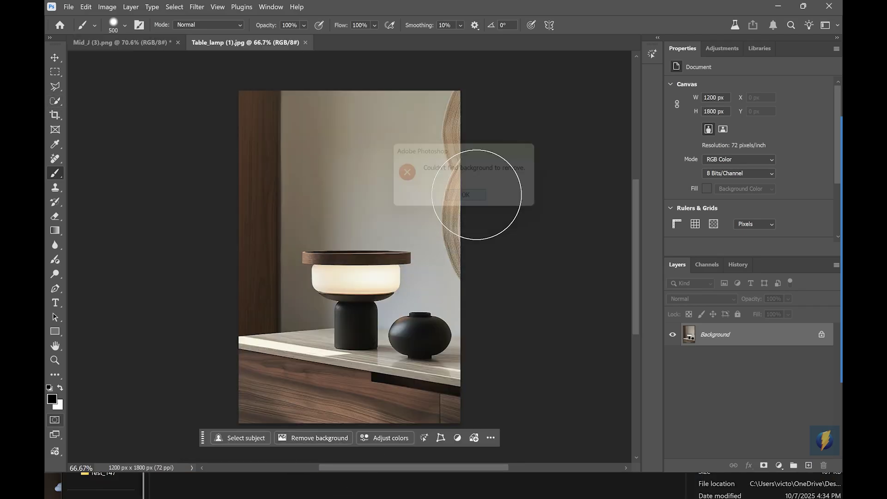
click(55, 57)
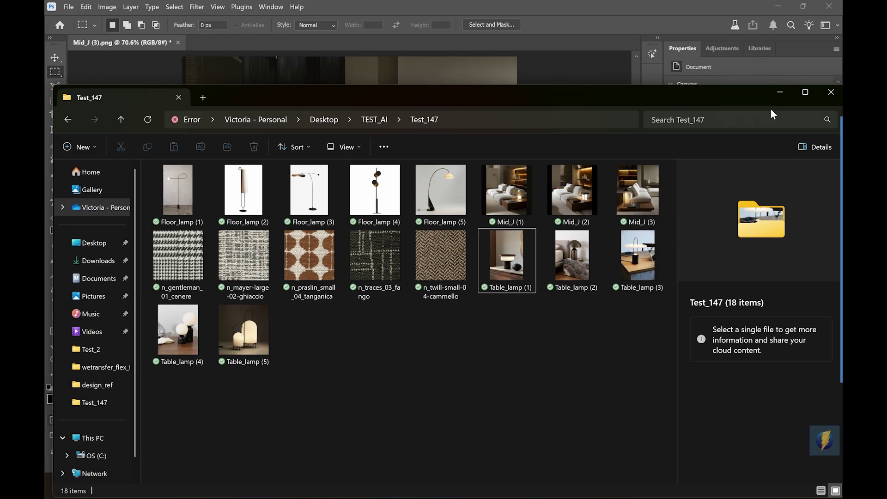
Step: Open Table_lamp (4).jpg, try to remove its background automatically, and close the file
click(517, 486)
click(518, 487)
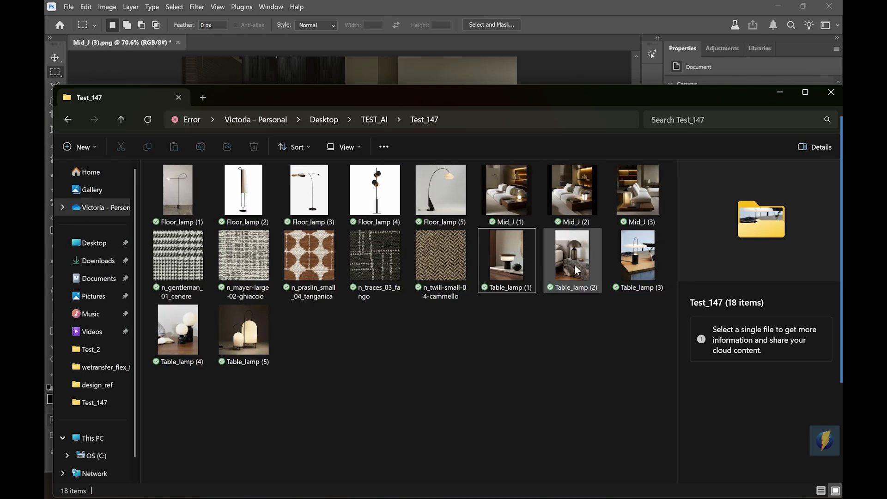
drag(178, 327, 463, 36)
click(314, 410)
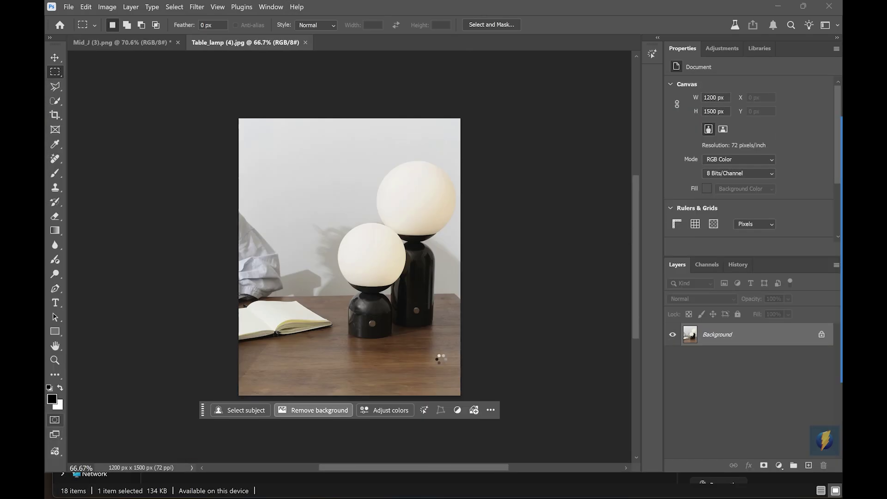
click(465, 196)
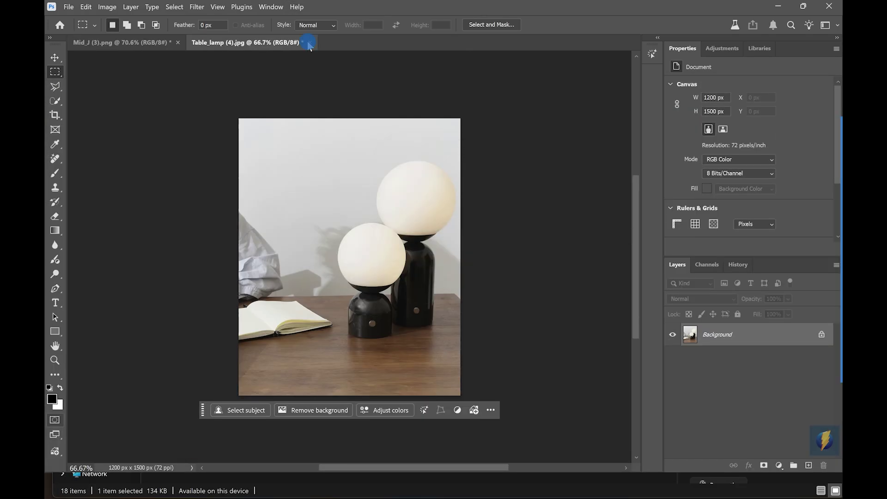
click(305, 42)
click(493, 196)
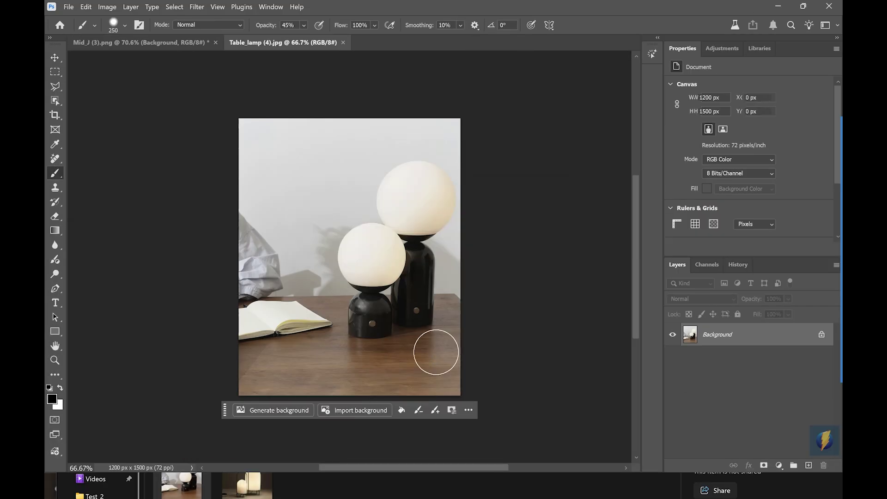
Step: Bring the cut-out lamps from Table_lamp (4).jpg into Mid_J (3).png and scale their layer to about 546 × 683 px beside the sofa arm
click(55, 57)
drag(411, 267, 347, 267)
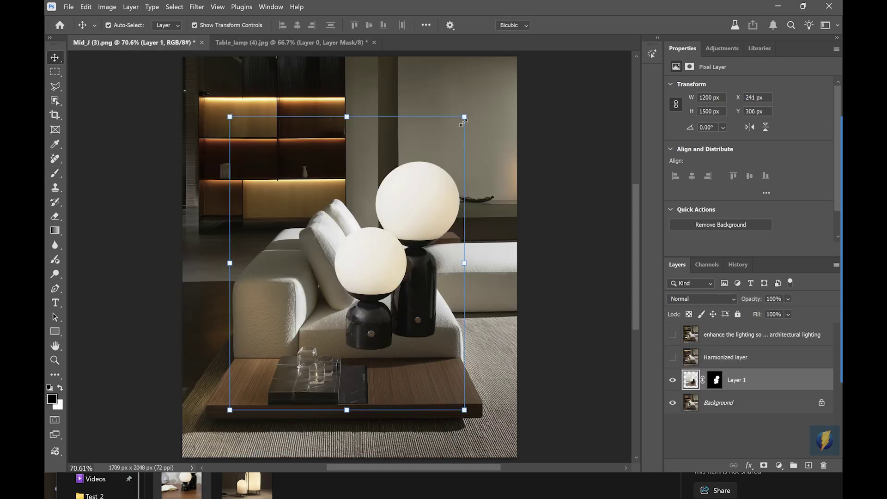
drag(463, 117, 370, 234)
drag(353, 307, 275, 319)
drag(294, 246, 259, 289)
drag(254, 336, 274, 312)
key(Return)
Step: Flip the lamps horizontally and place them on the wooden table beside the books, scaling their layer to about 441 × 552 px
click(86, 7)
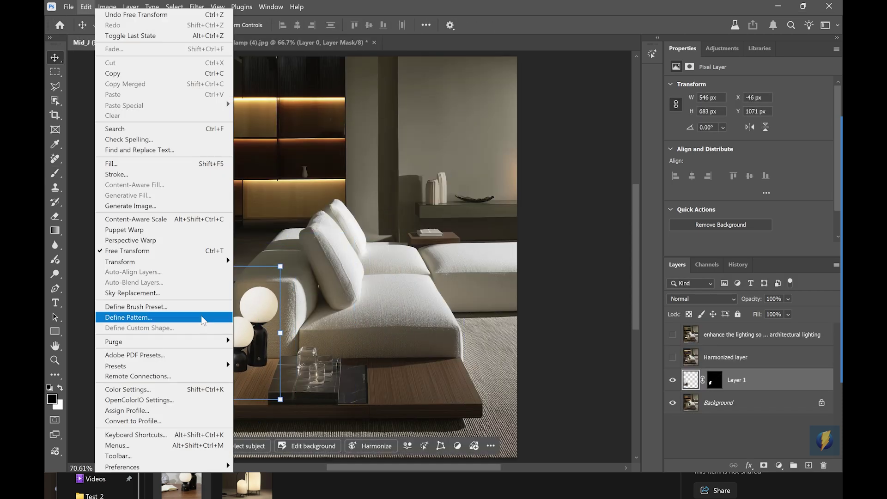
mouse_move(139, 250)
click(296, 446)
drag(203, 336, 284, 354)
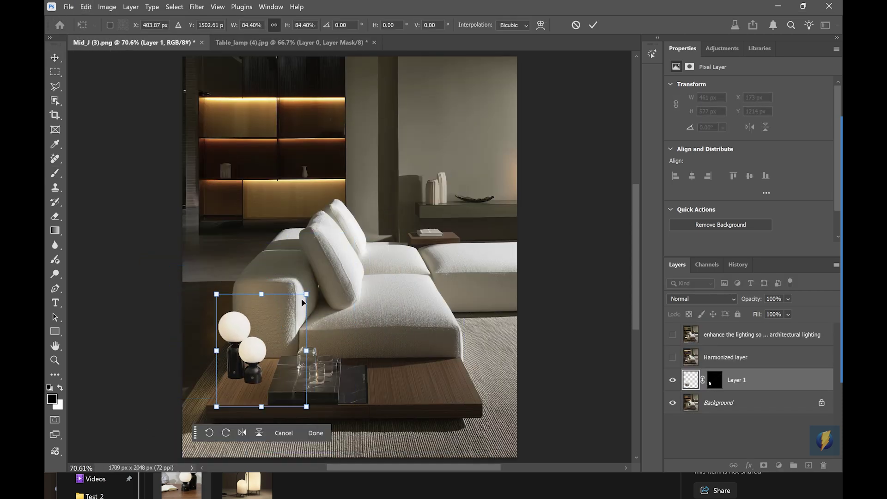
drag(306, 293, 310, 288)
drag(281, 325, 292, 322)
drag(321, 285, 309, 299)
drag(284, 344, 281, 338)
key(Return)
drag(306, 294, 309, 289)
key(Return)
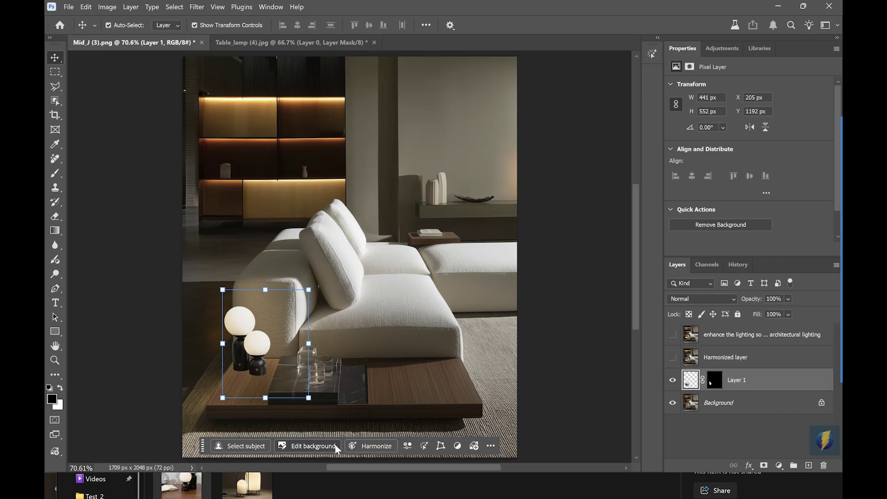
Step: Harmonize the lamp layer with the room scene and select the Background layer
click(370, 445)
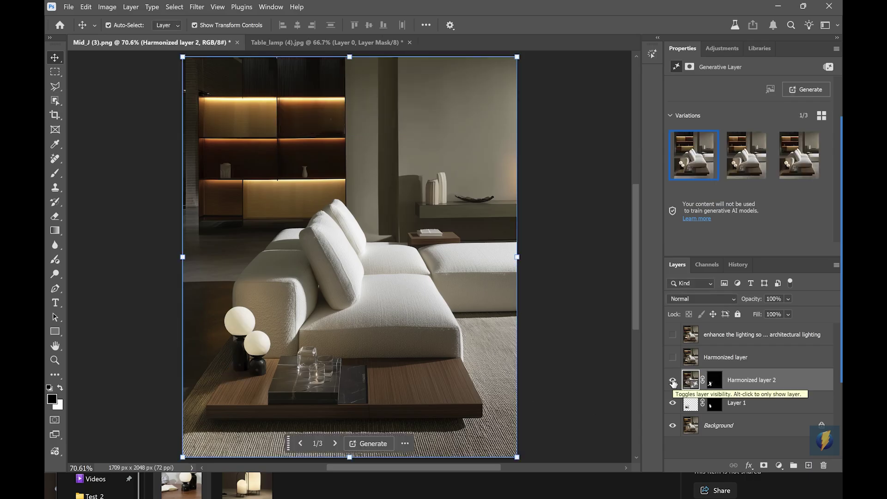
scroll(573, 348, up, 2)
click(750, 429)
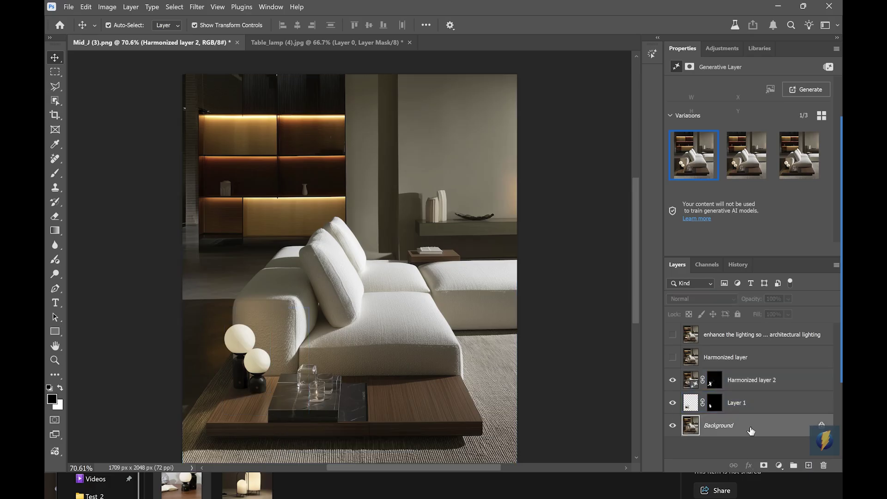
Step: Duplicate the Background layer and merge the copy with Layer 1 and Harmonized layer 2
key(ctrl+j)
shift+click(757, 384)
key(ctrl+e)
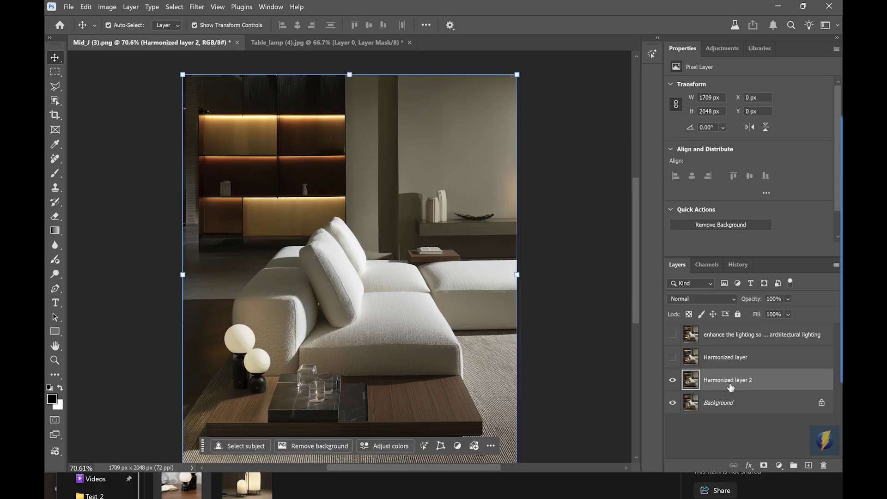
Step: Mask the lamps and nearby sofa end, and generate two Gemini 2.5 (Nano Banana) variations of warm lamp glow softly illuminating the sofa and cushions
scroll(462, 332, down, 3)
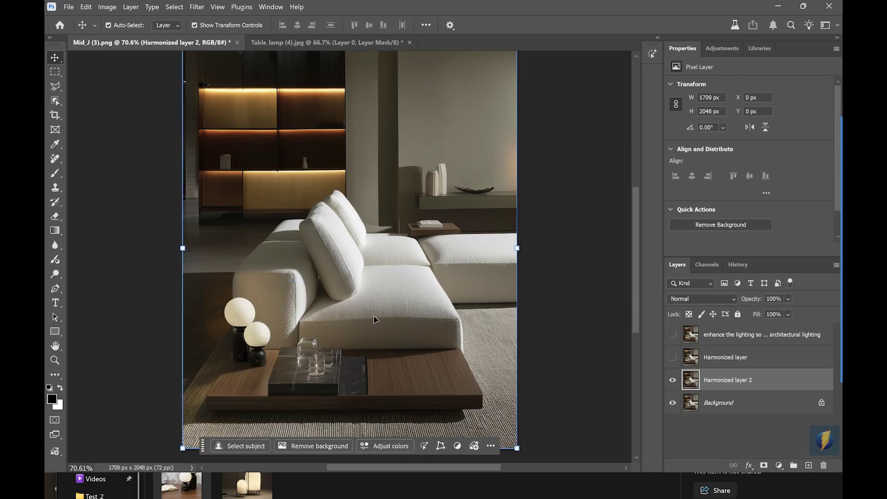
scroll(372, 317, up, 2)
key(b)
key(q)
mouse_move(253, 314)
mouse_down()
mouse_move(210, 335)
mouse_move(236, 287)
mouse_up()
key(ctrl+z)
click(303, 25)
drag(315, 38, 348, 38)
mouse_move(222, 323)
mouse_down()
mouse_move(272, 285)
mouse_move(193, 331)
mouse_move(238, 347)
mouse_up()
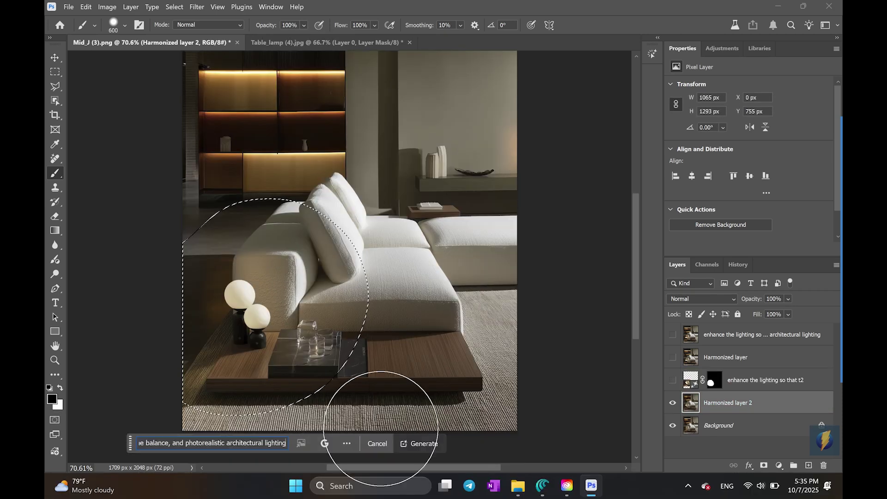
click(417, 444)
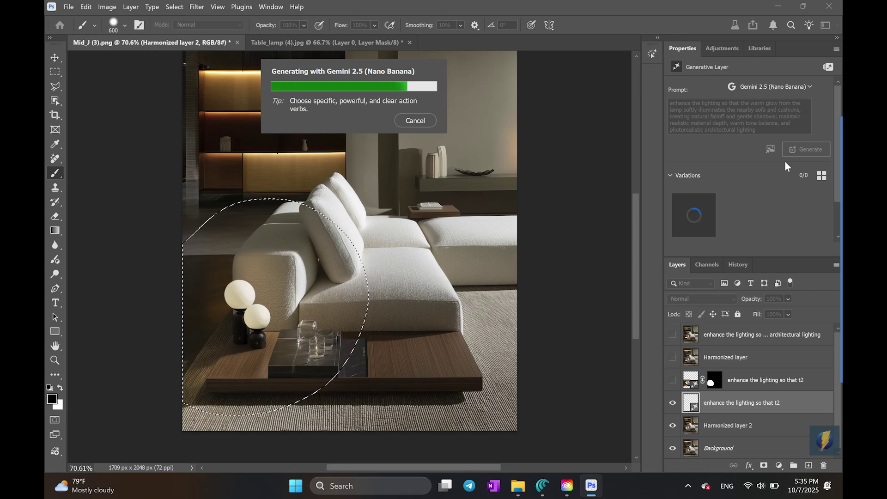
click(799, 152)
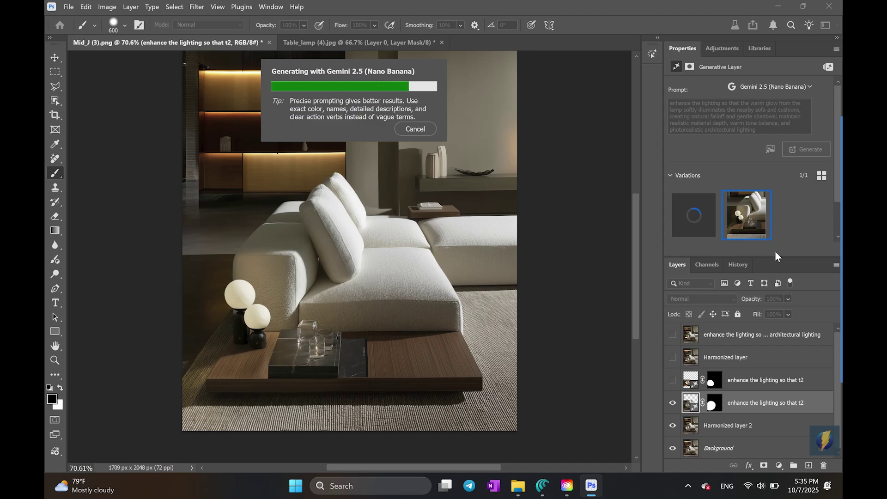
Step: Soften the edges of the new lighting layer's mask with a 300 px brush at 23% opacity
scroll(581, 316, down, 1)
scroll(375, 320, up, 2)
key(e)
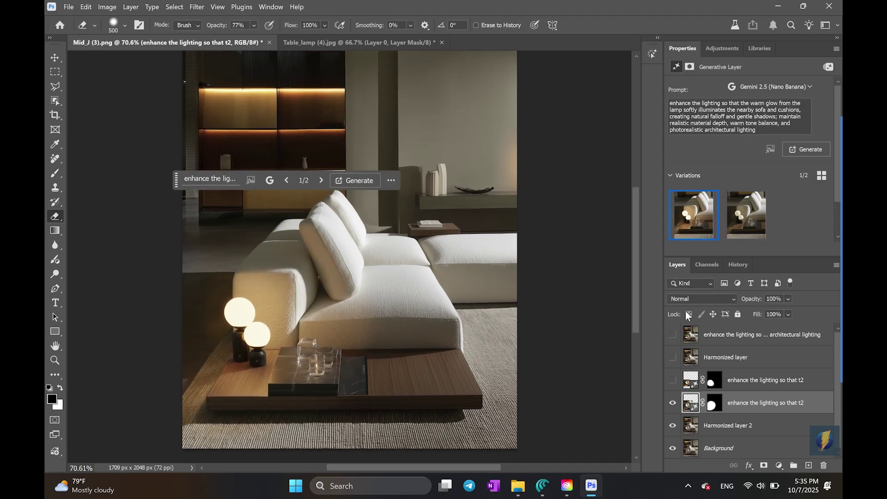
click(714, 403)
key(b)
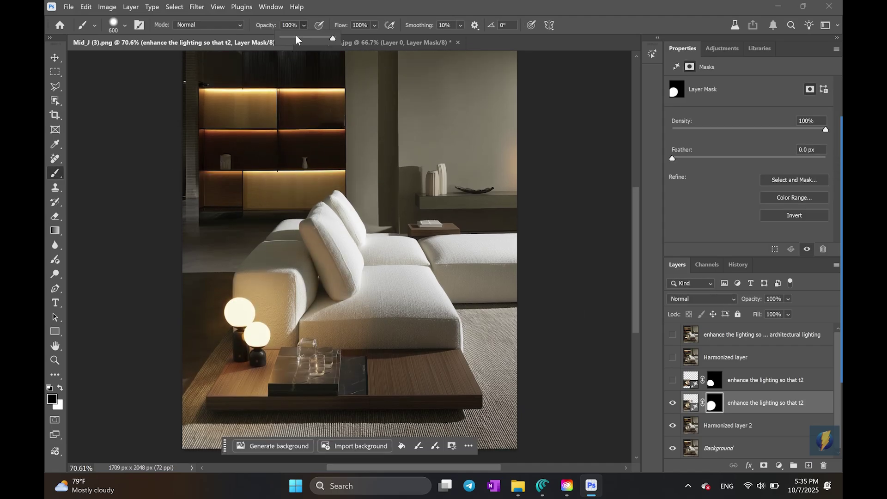
scroll(389, 300, down, 2)
key(bracketleft)
key(bracketleft)
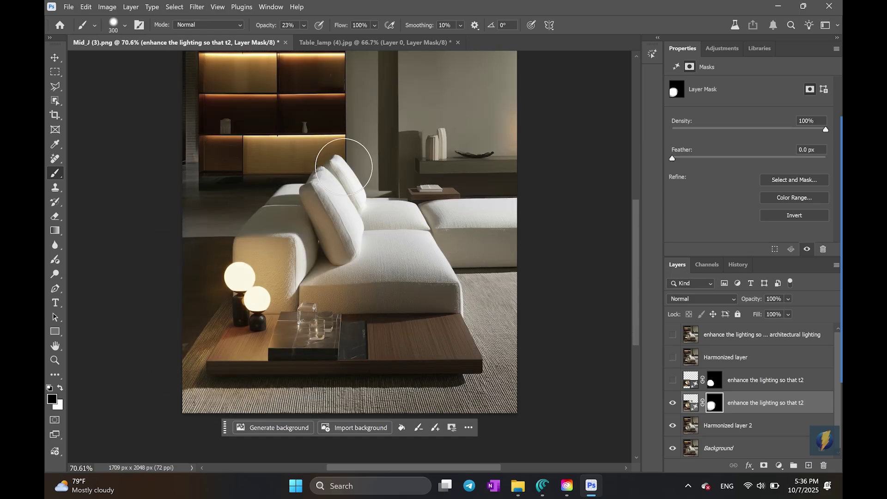
scroll(545, 321, up, 2)
Step: Merge the masked lighting layer with a full copy of Harmonized layer 2, keeping the original below
key(v)
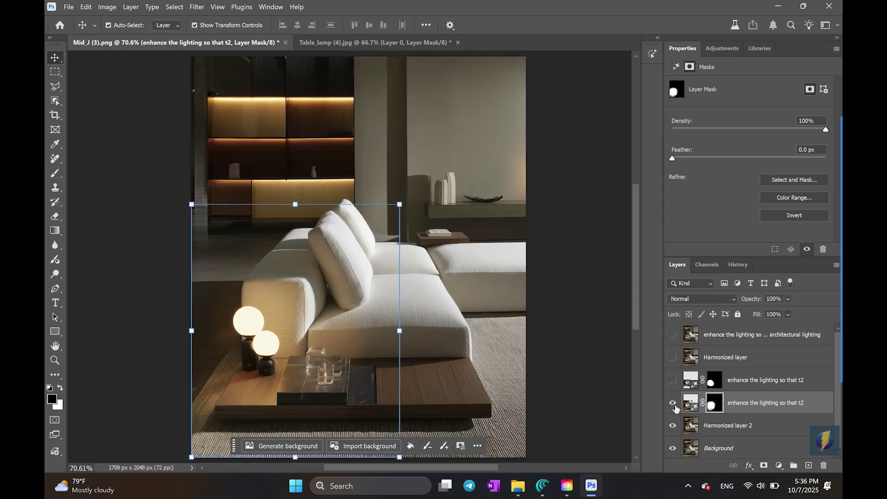
click(768, 429)
ctrl+click(758, 405)
key(ctrl+e)
Step: Delete the three hidden older layers: the previous lighting fill, Harmonized layer and the architectural lighting layer
key(Delete)
click(719, 362)
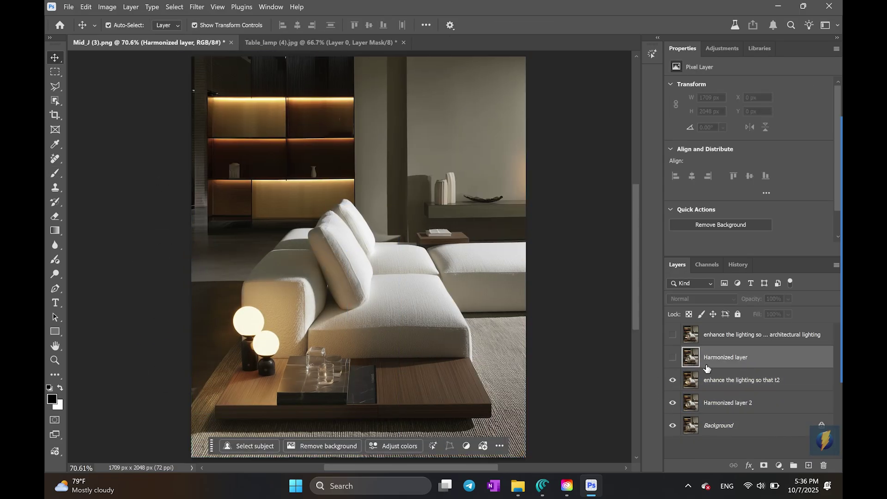
click(759, 342)
key(Delete)
key(Delete)
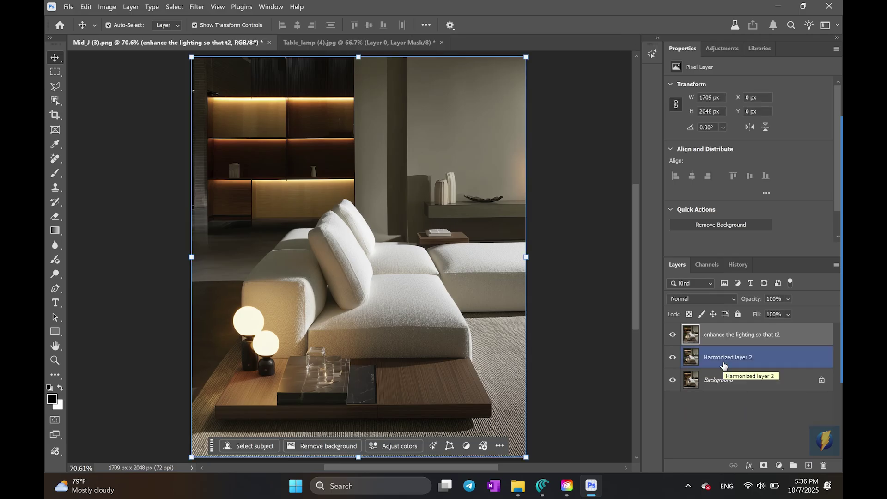
Step: Mask a freehand area of about 1120 × 1016 px over the empty end of the wooden table and the adjacent sofa seat
key(b)
key(q)
mouse_move(384, 347)
mouse_down()
mouse_move(410, 388)
mouse_move(548, 409)
mouse_up()
Step: Generate a book on the table with Gemini 2.5 (Nano Banana) using the prompt "put a nice book in Archdaily style"
text(qput a nice book in the style)
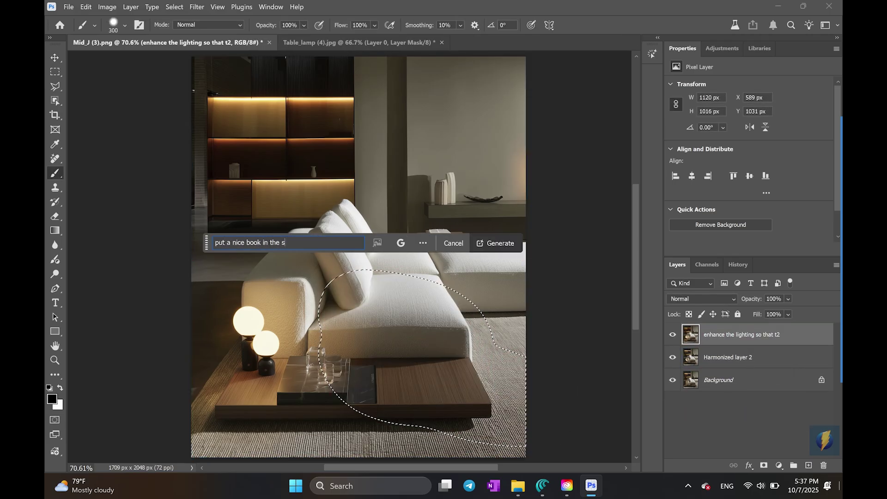
key(BackSpace)
key(BackSpace)
key(BackSpace)
key(BackSpace)
key(BackSpace)
key(BackSpace)
key(BackSpace)
key(BackSpace)
key(BackSpace)
key(BackSpace)
key(BackSpace)
key(BackSpace)
text(with title Archi)
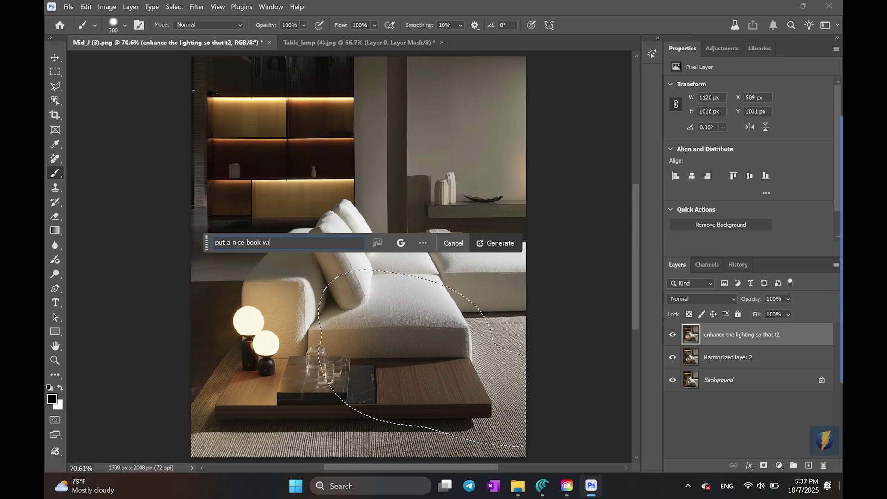
text(tecture art)
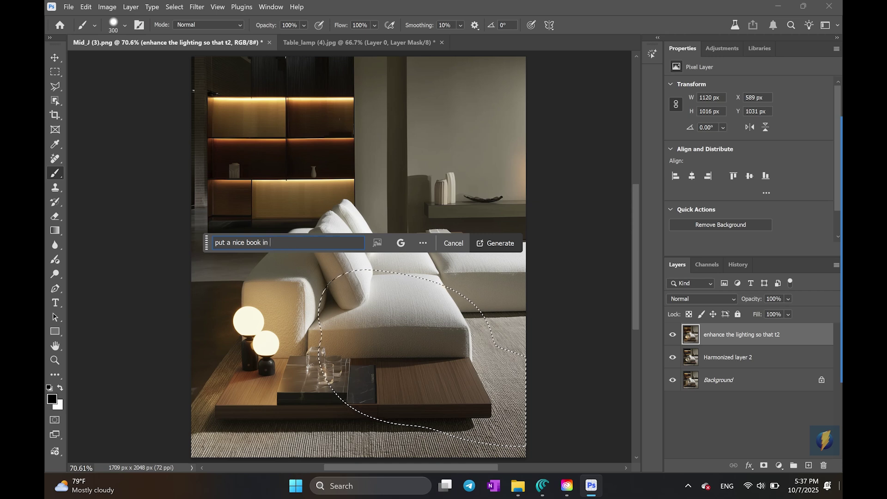
text(Archdaily style)
key(Return)
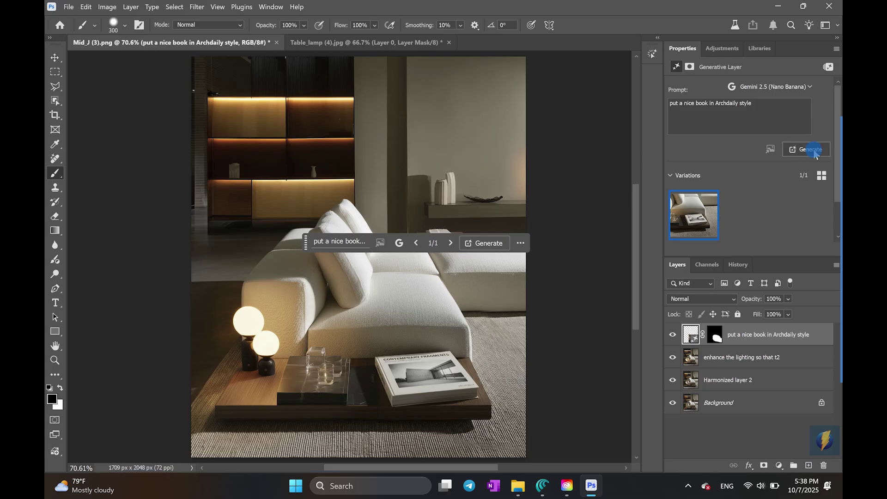
Step: Generate more book variations with Gemini 2.5 and Firefly Image 3, and choose the Structures: Modern Minimalism book
click(811, 150)
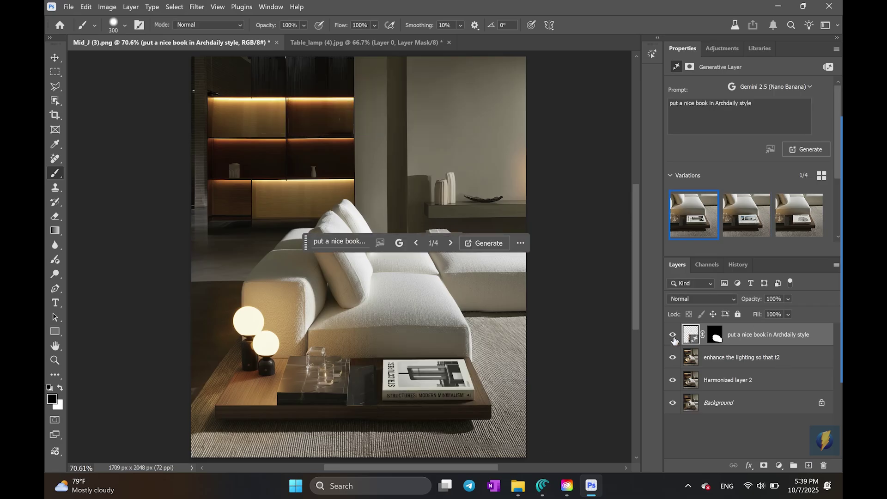
click(807, 150)
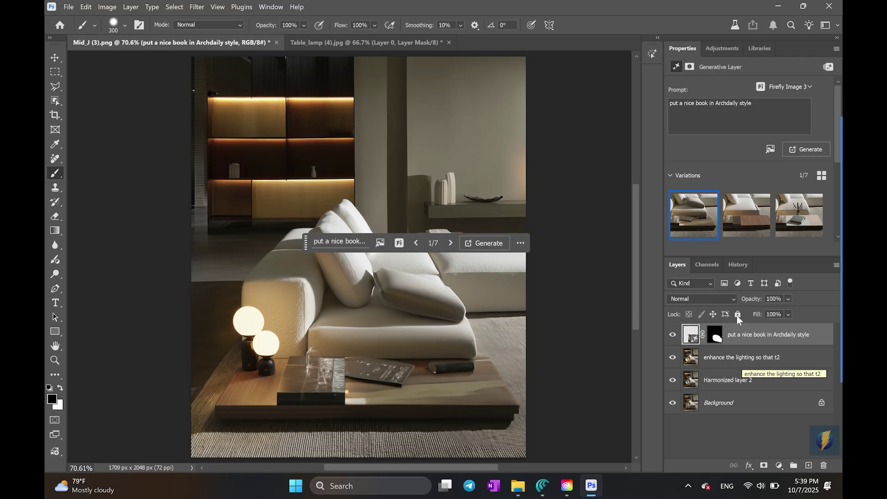
click(451, 243)
click(450, 242)
scroll(710, 176, down, 3)
click(711, 179)
Step: Brush on the book layer's mask around the sofa seat with a 175 px brush at 45% opacity
key(ctrl+plus)
key(ctrl+plus)
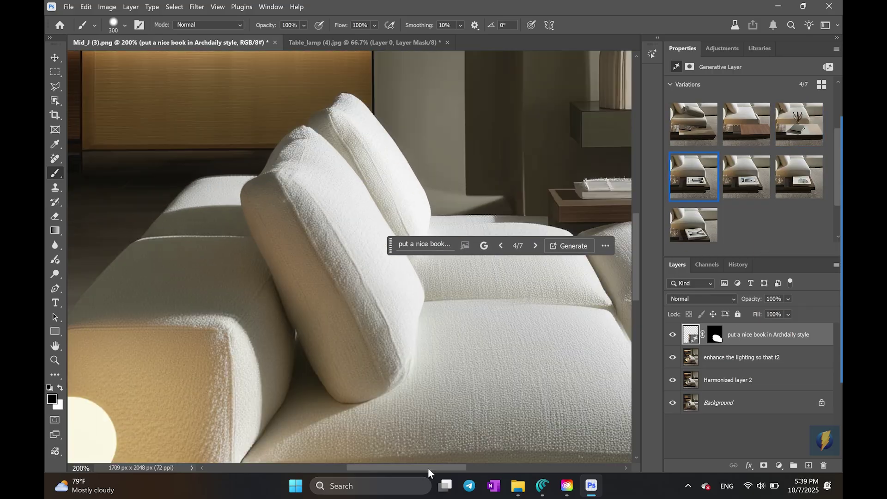
key(ctrl+minus)
drag(536, 347, 440, 210)
click(715, 334)
click(303, 25)
click(306, 40)
key(bracketleft)
key(bracketleft)
key(bracketleft)
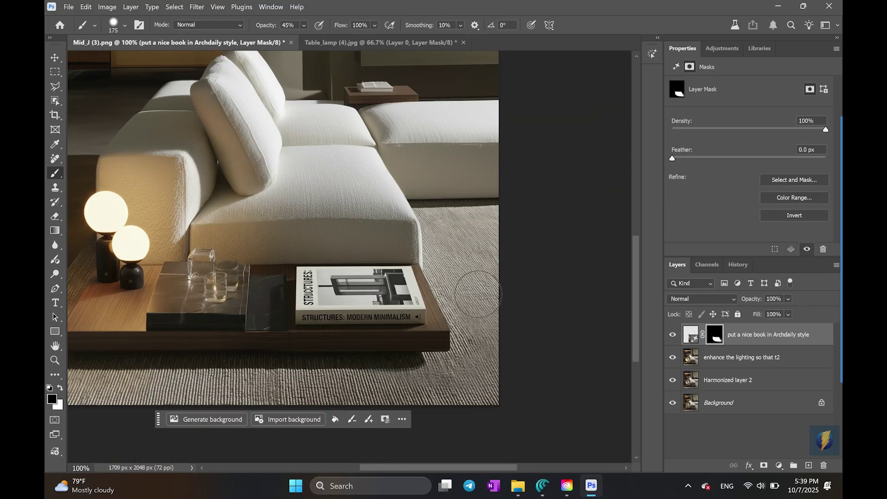
Step: Mask out the generated rug around the table at 100% brush opacity, using brush sizes of 80 and 150 px
click(304, 25)
click(354, 39)
drag(376, 365, 542, 388)
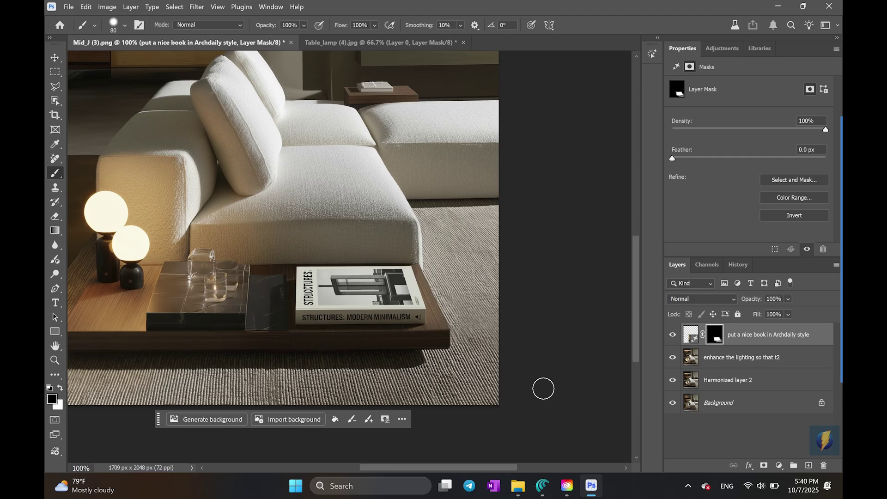
key(bracketright)
key(bracketright)
key(bracketright)
key(bracketright)
mouse_move(514, 356)
mouse_down()
mouse_move(465, 250)
mouse_move(520, 281)
mouse_up()
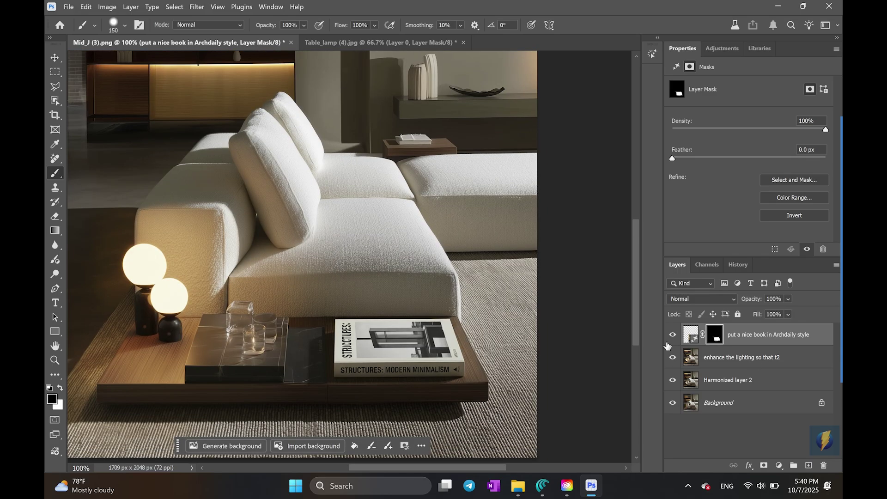
Step: Merge the book layer with a copy of the lighting layer beneath it
click(729, 359)
key(ctrl+j)
key(ctrl+e)
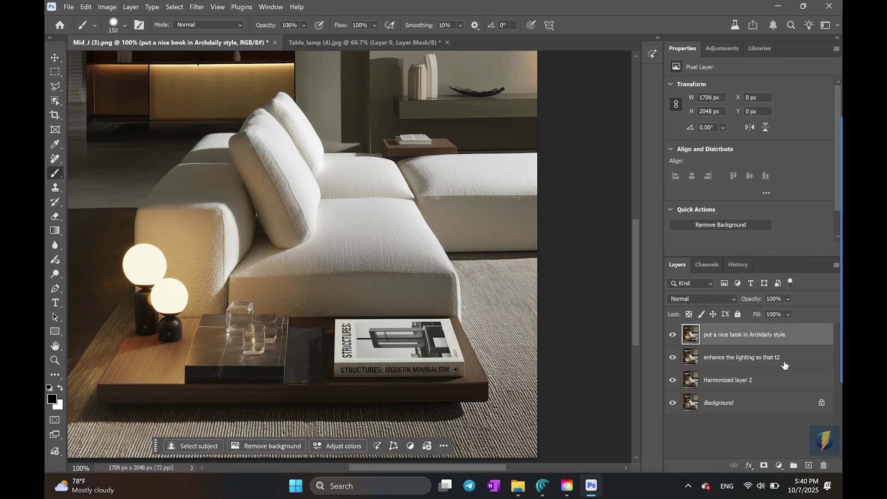
Step: Outline the dark panel between the tray and the book with straight edges and replace it using an unprompted Firefly Image 3 Generative Fill
key(l)
click(284, 319)
click(283, 384)
click(330, 389)
click(330, 324)
click(284, 318)
click(228, 404)
click(444, 409)
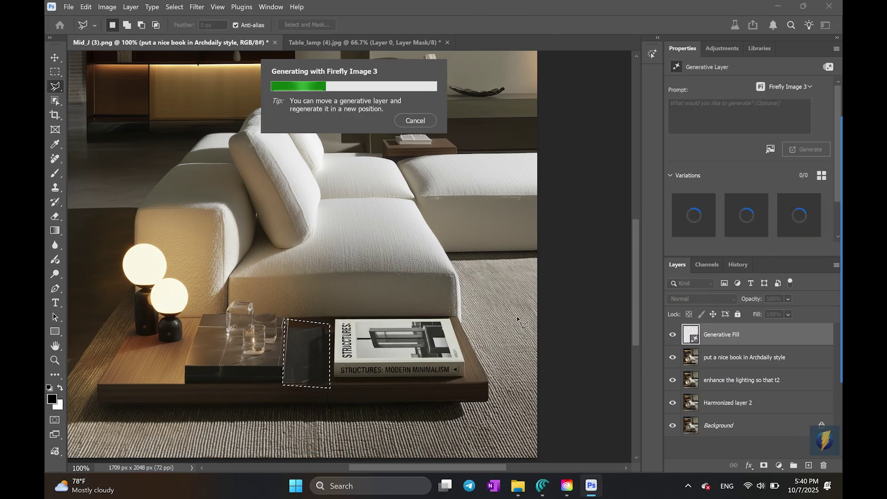
Step: Compare the Generative Fill variations for the table gap and generate another set to choose from
click(749, 226)
click(799, 216)
scroll(295, 323, down, 1)
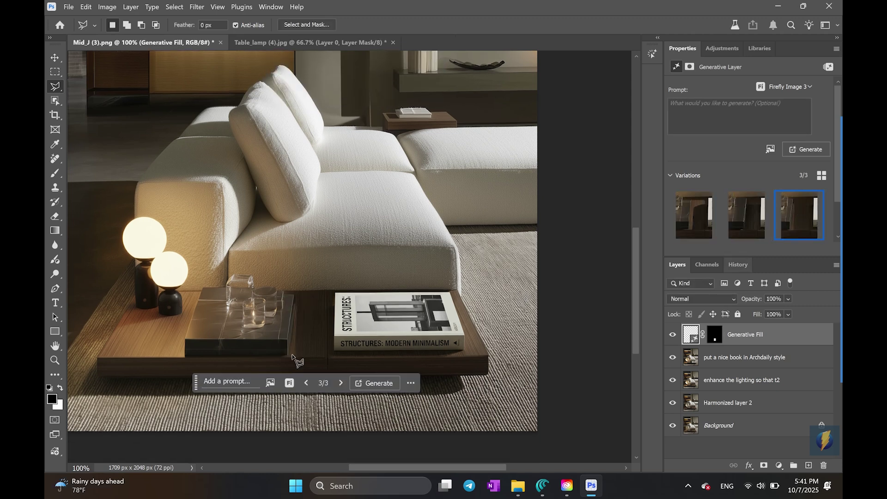
click(377, 384)
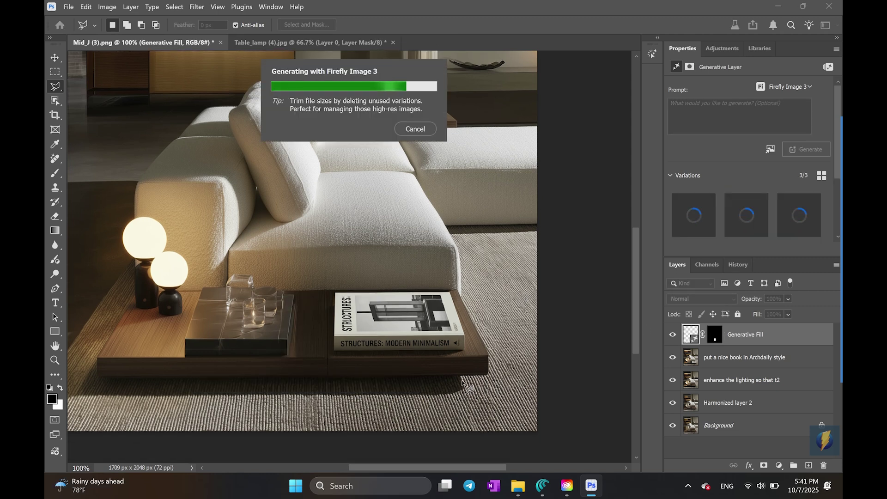
click(336, 383)
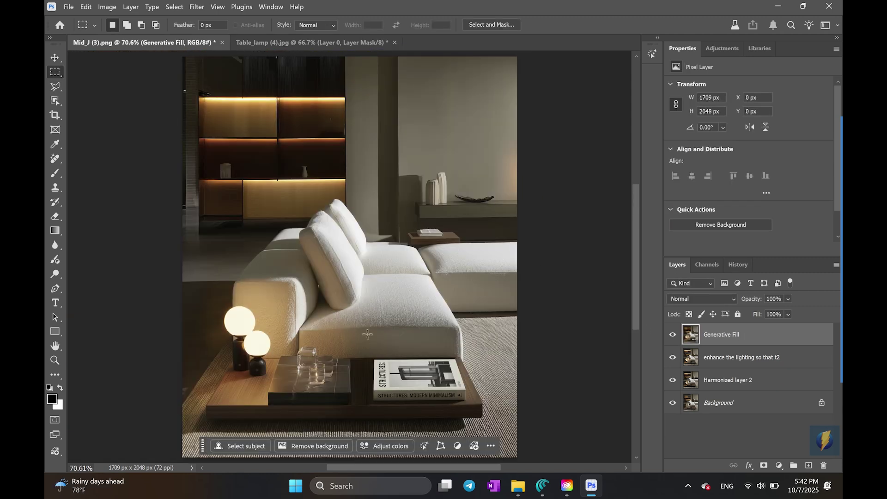
Step: Try generating "put one small book on top of other book" in a 484 × 355 px rectangular selection over the book
drag(384, 325, 478, 393)
click(349, 409)
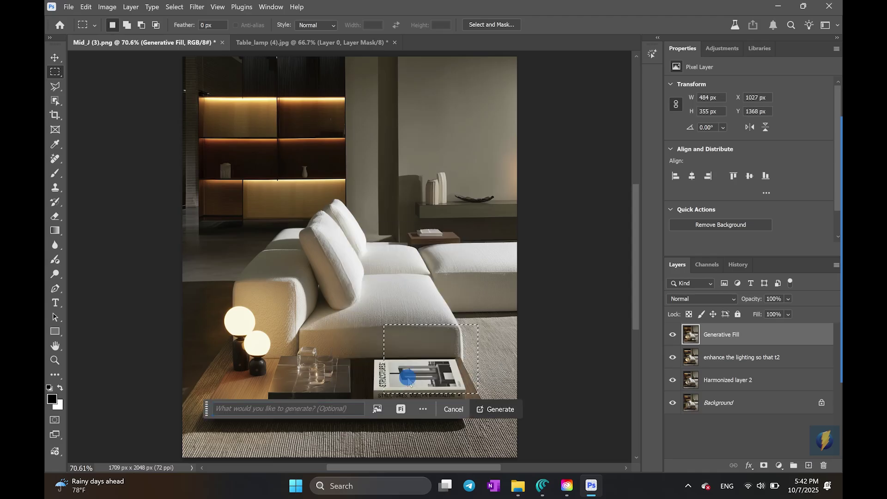
text(put one small)
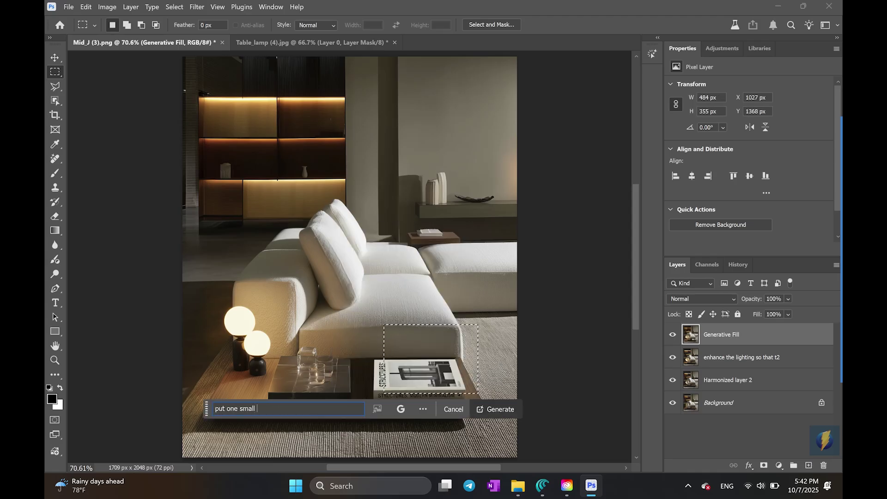
text( book on top of o)
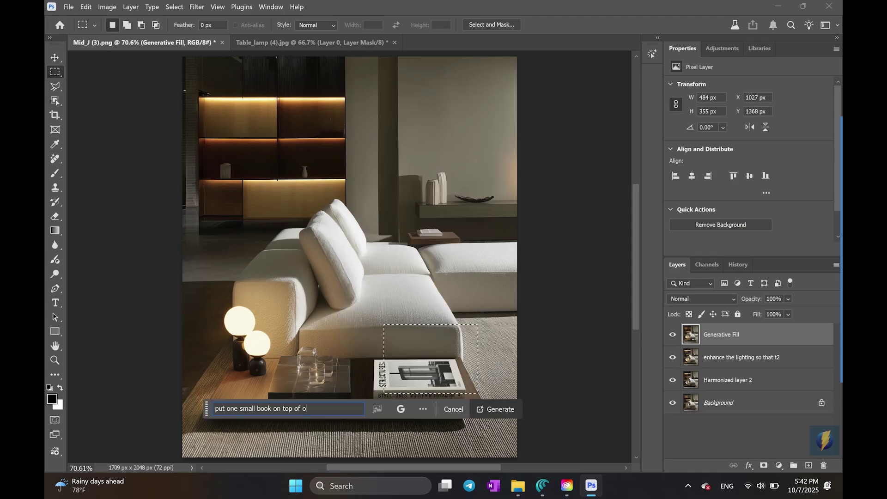
text(ther book)
key(Return)
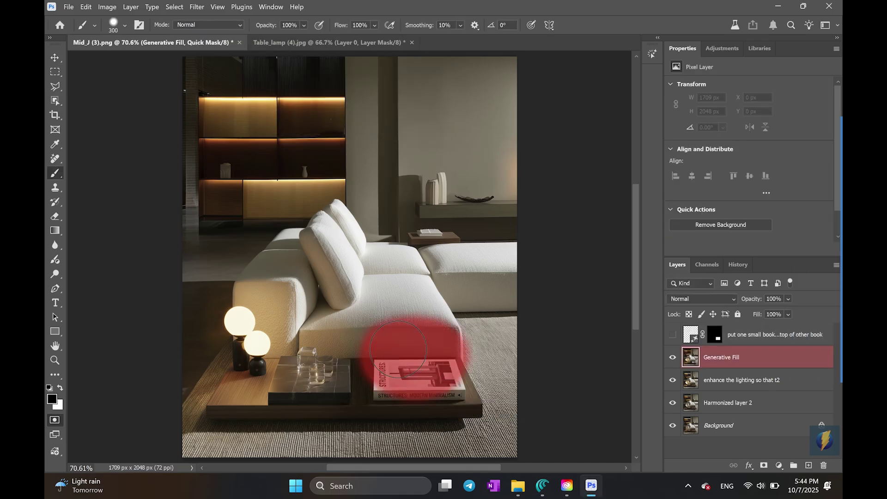
Step: Generate "put one small book on top of other book in archdaily style" in the masked book area and delete the earlier small-book layer
key(q)
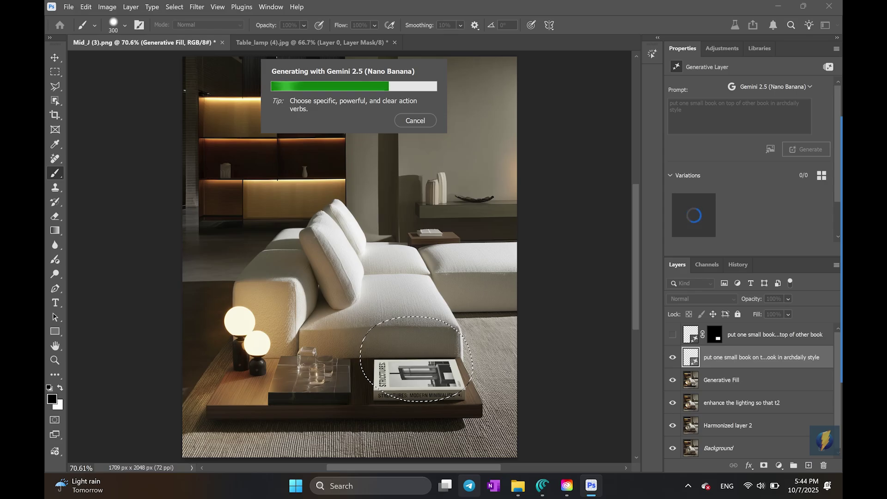
key(ctrl+plus)
key(ctrl+plus)
mouse_move(434, 304)
mouse_down()
mouse_move(295, 170)
mouse_move(253, 31)
mouse_move(298, 38)
mouse_up()
click(673, 357)
click(739, 334)
key(Delete)
Step: Blend the small-book layer's mask with a 175 px brush at 36% opacity and merge it with the Generative Fill layer
click(715, 335)
key(bracketleft)
key(bracketleft)
key(bracketleft)
key(bracketleft)
key(bracketleft)
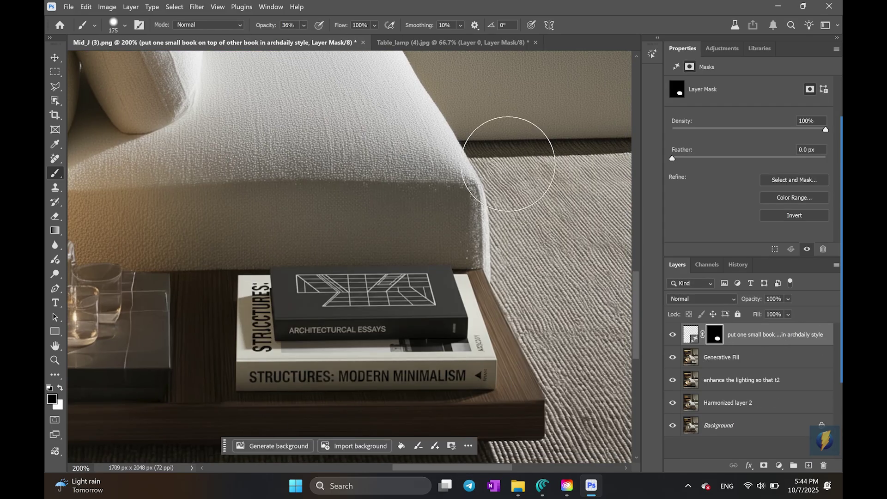
shift+click(738, 359)
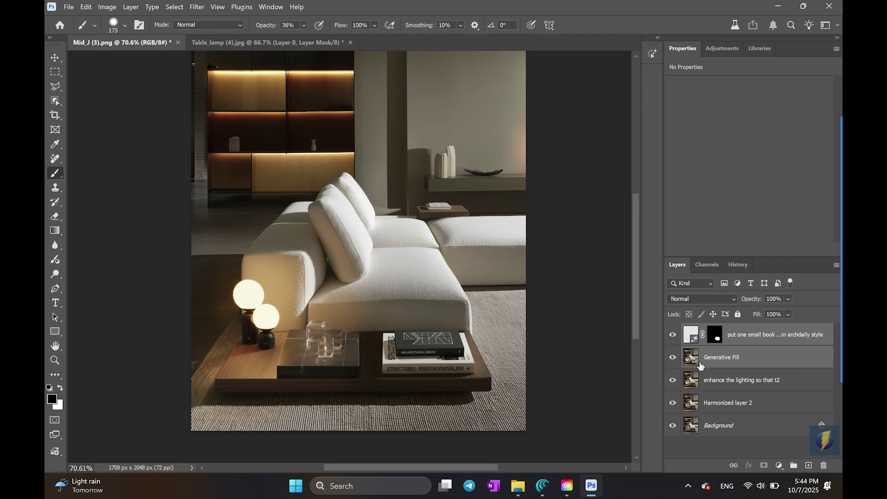
key(ctrl+e)
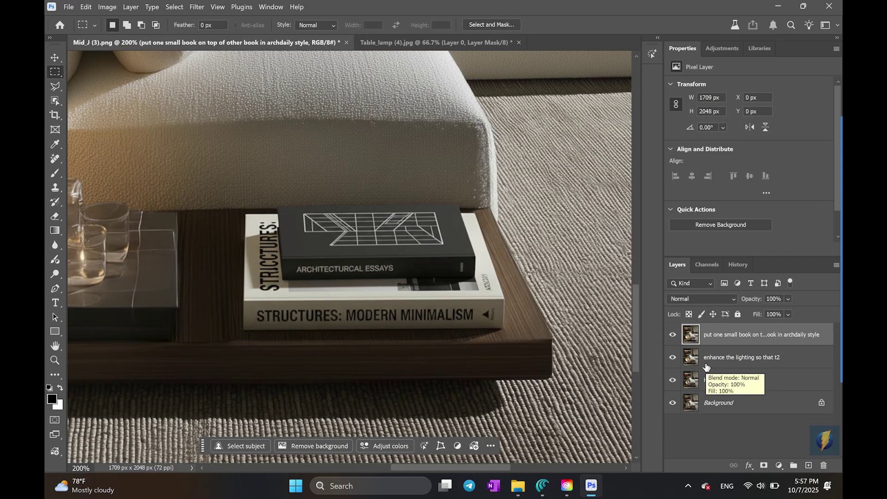
Step: Select the small book's spine with a 335 × 57 px rectangle and generate "change the title to Zori Design"
drag(240, 201, 293, 314)
click(305, 269)
drag(280, 249, 464, 280)
click(286, 294)
text(change the title t)
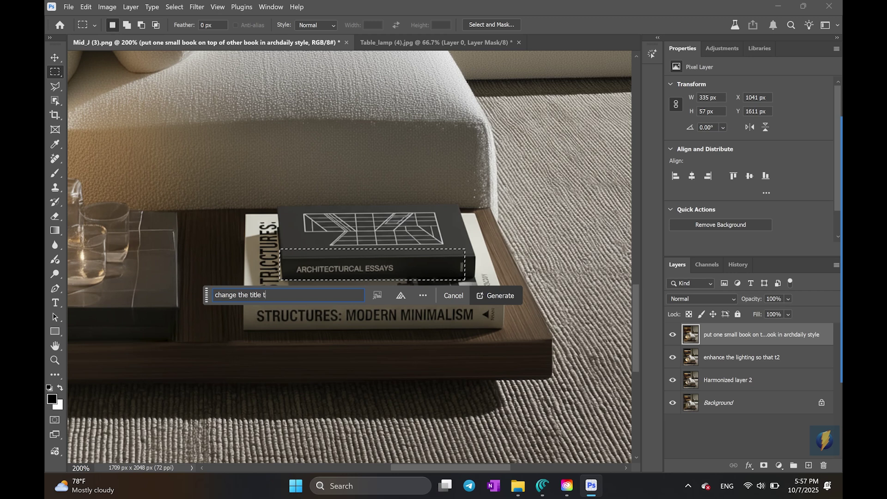
text(o Zori Design)
key(Return)
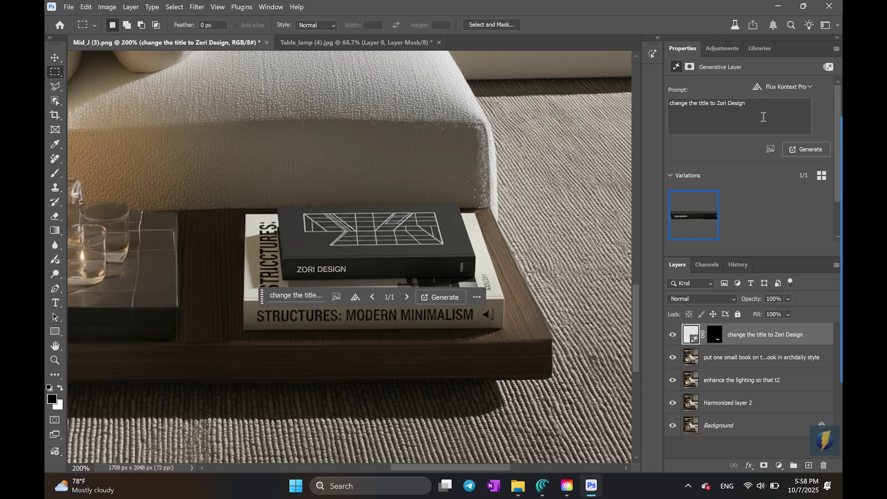
Step: Generate a Gemini 2.5 (Nano Banana) title variation for comparison, keep the Flux Kontext Pro version and merge it with the book layer below
click(794, 87)
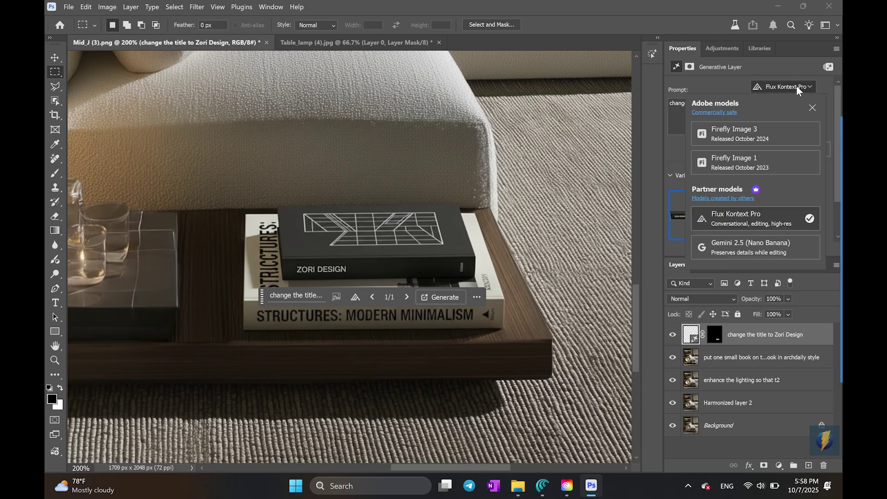
click(750, 249)
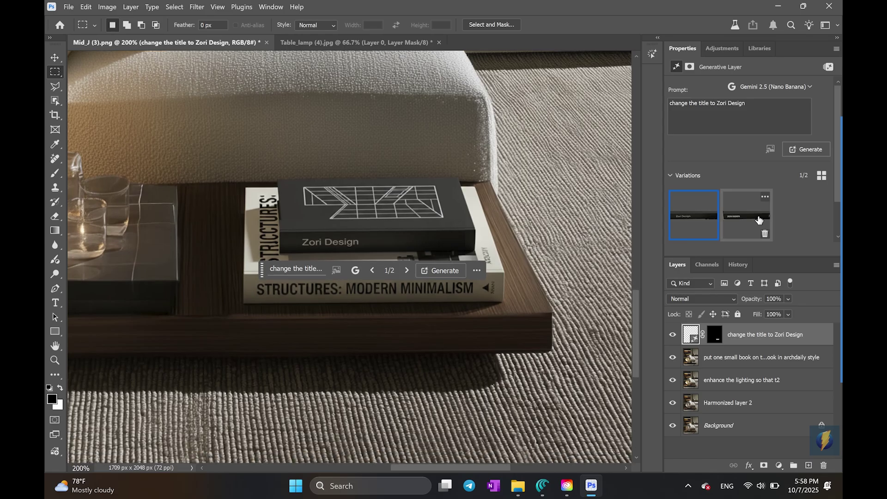
click(759, 221)
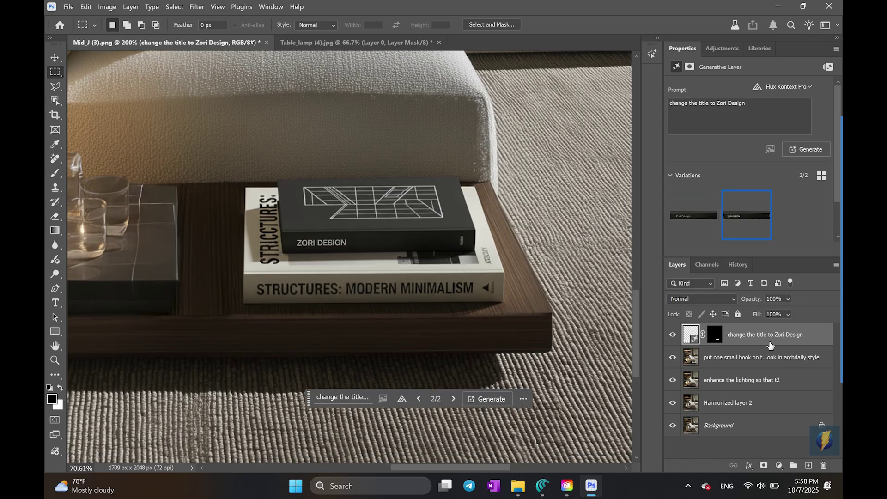
key(ctrl+0)
shift+click(745, 358)
key(ctrl+e)
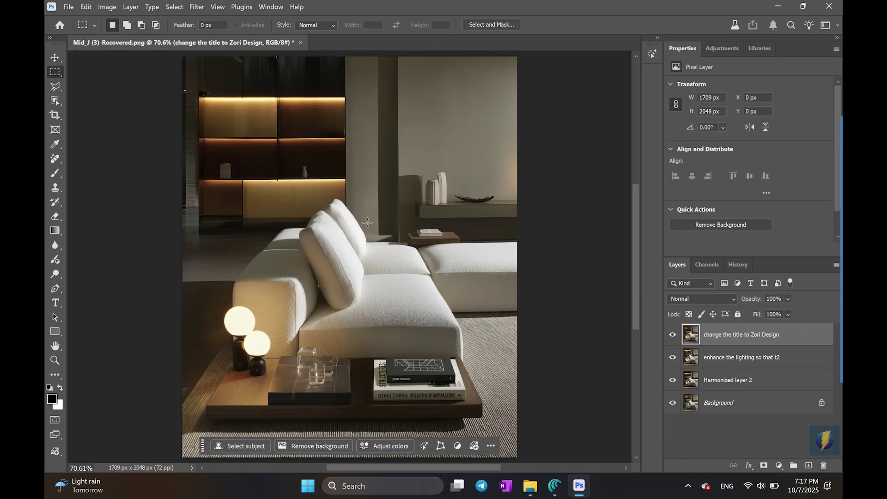
Step: Generate "remove table" in a 776 × 165 px selection around the small rear table, then generate more variations with Firefly Image 3
drag(365, 223, 530, 254)
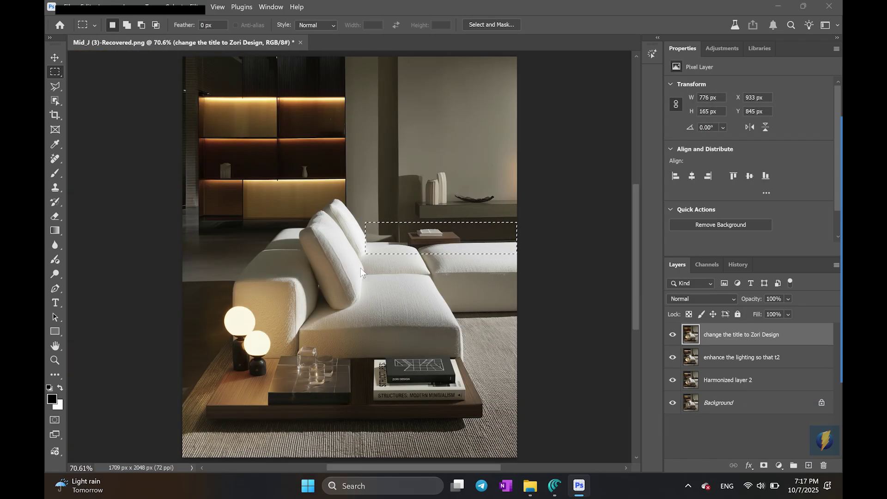
click(342, 269)
text(remove table)
key(Return)
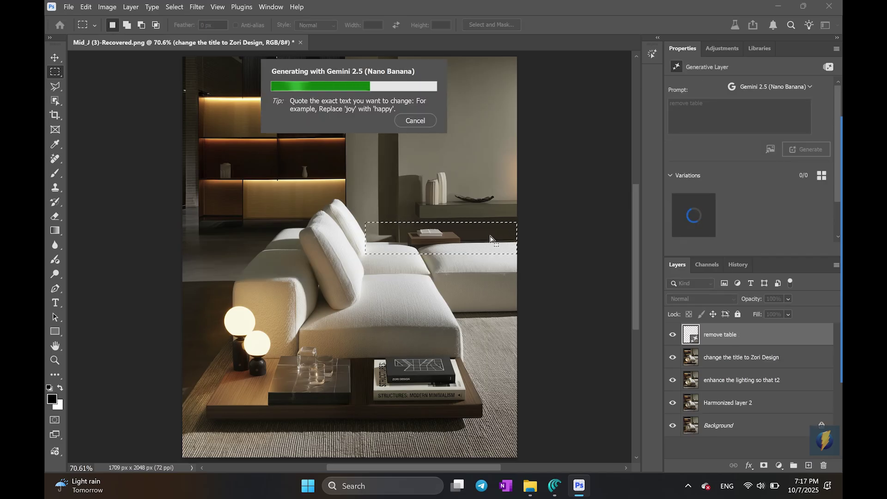
click(776, 87)
click(777, 127)
click(815, 149)
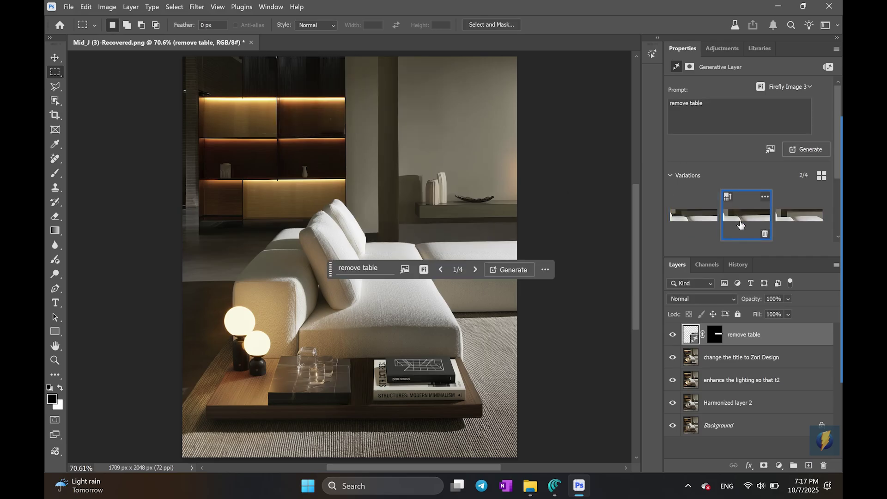
Step: Refine the "remove table" layer's mask with a 125 px eraser at 77% opacity and merge it with a copy of the title layer
click(715, 334)
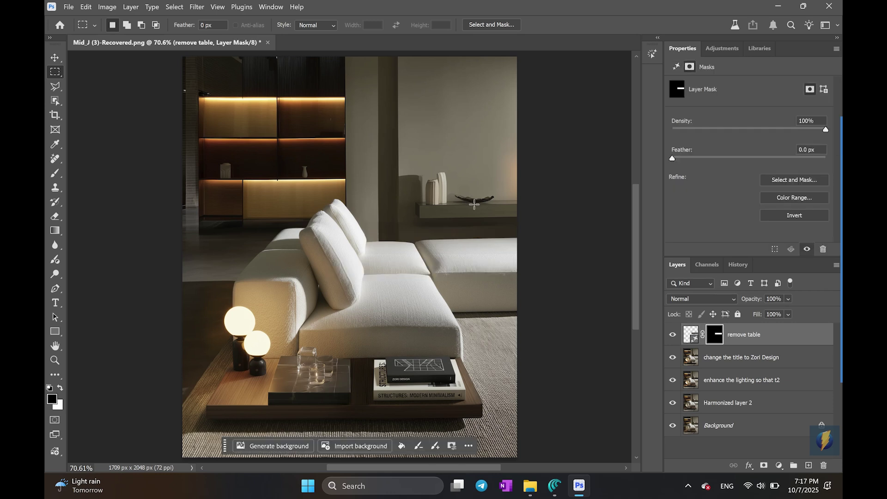
key(e)
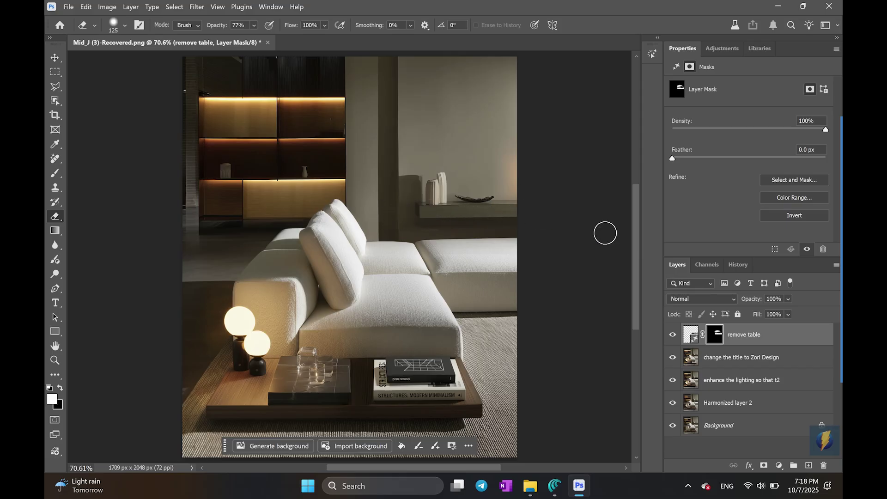
click(743, 359)
key(ctrl+j)
shift+click(754, 340)
key(ctrl+e)
Step: Remove the warm glow on the wall above the console using an empty-prompt Firefly Image 3 fill, comparing variations and generating more
key(m)
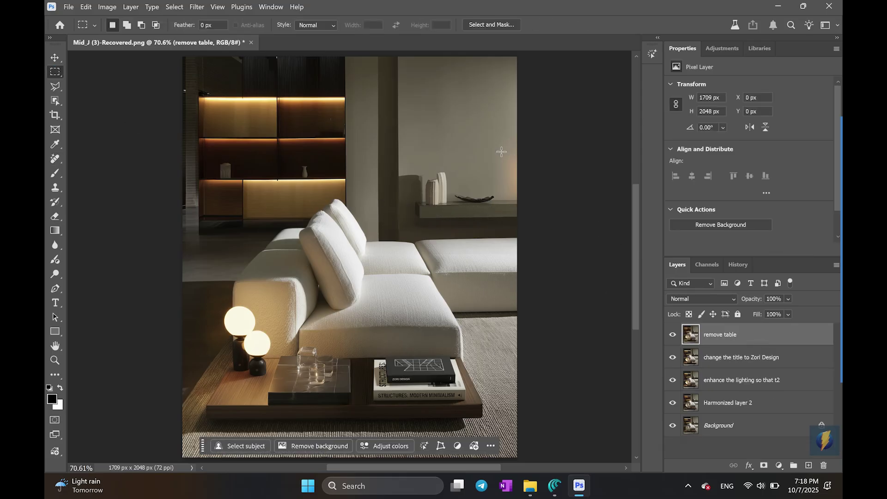
drag(480, 136, 573, 202)
click(381, 223)
click(531, 217)
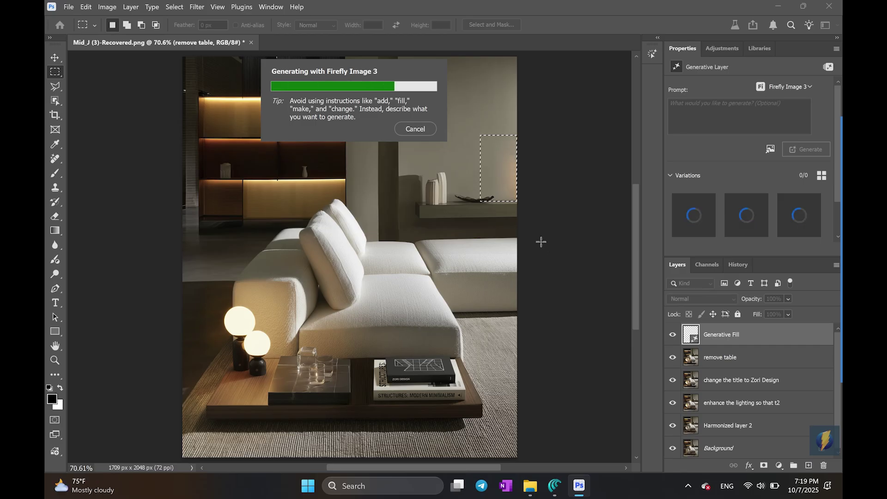
click(752, 227)
click(565, 221)
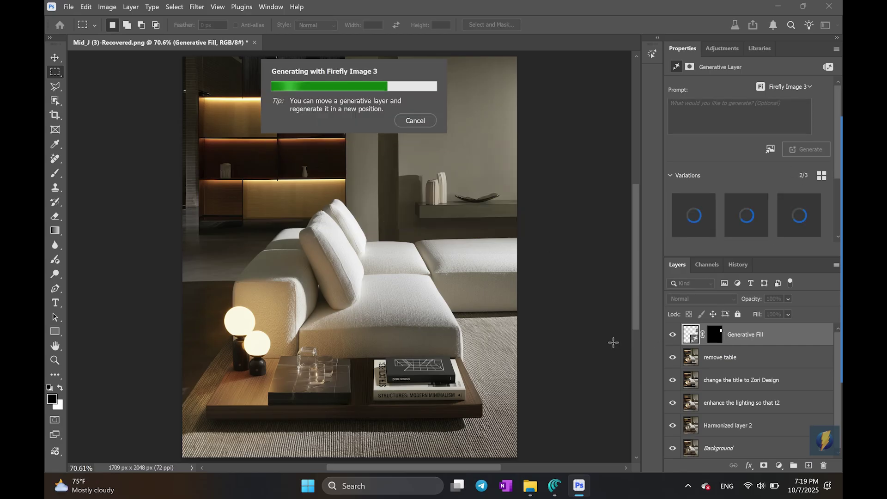
click(548, 221)
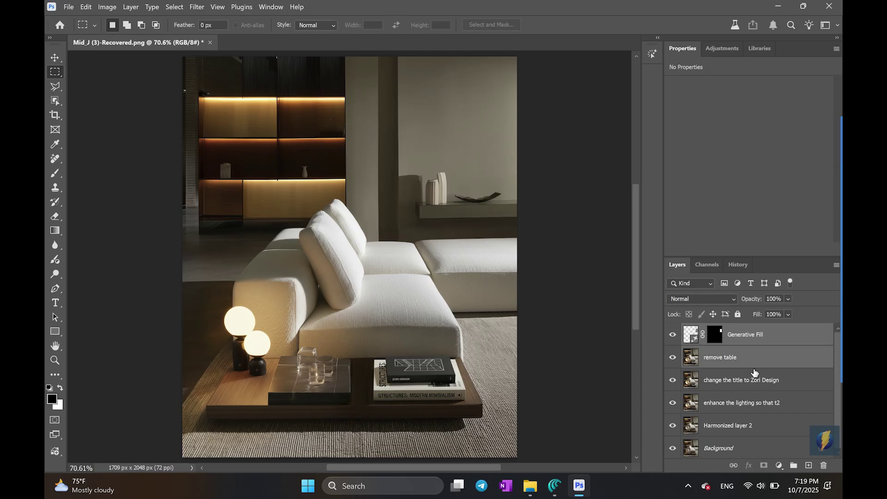
Step: Discard the generated "continue the shelving upward to the ceiling in the same design" layer and extend the shelving upward with a copied shelf section
drag(192, 68, 364, 268)
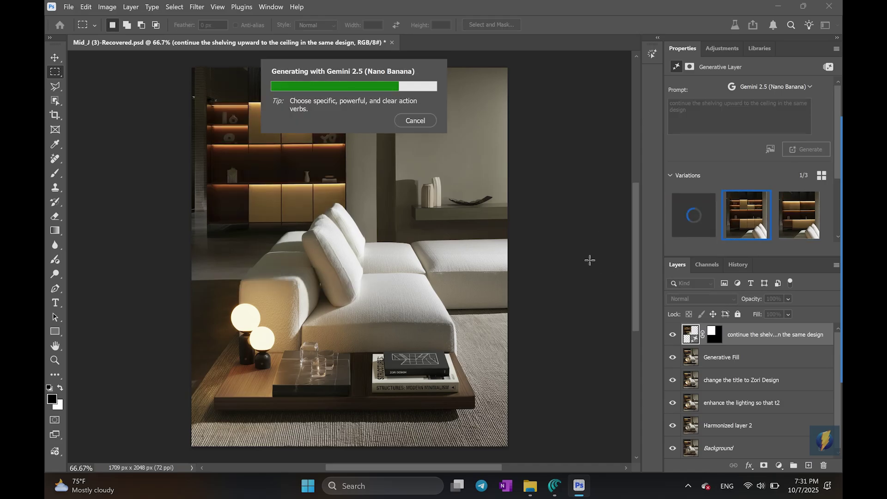
key(Delete)
drag(203, 183, 346, 227)
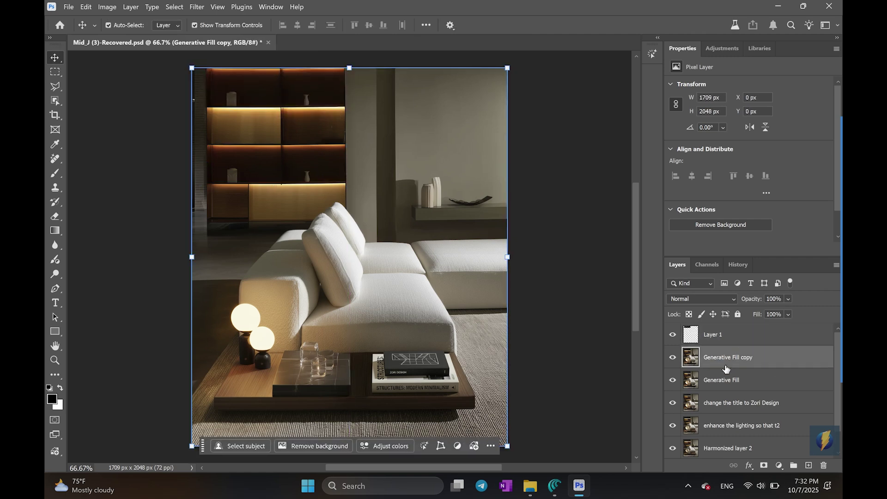
Step: Fill the narrow wall strip beside the shelving with an empty-prompt Firefly Image 3 generation, compare variations and merge it with Layer 1
drag(192, 68, 200, 220)
click(364, 233)
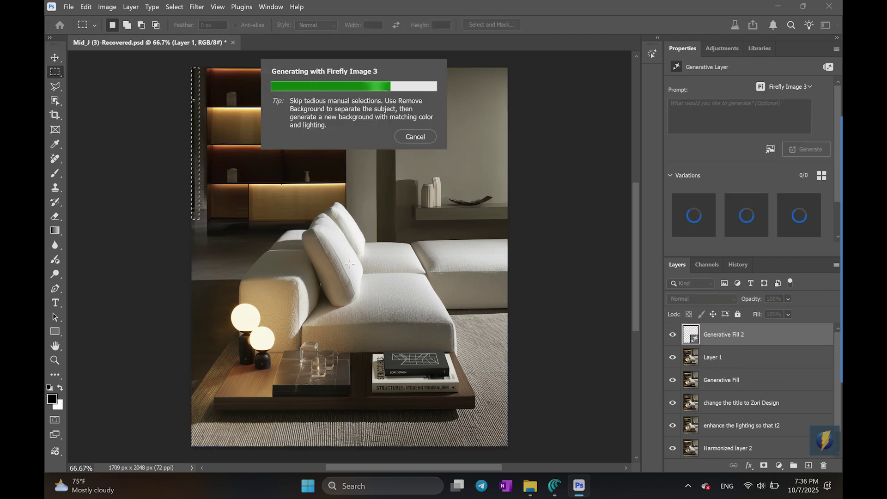
click(232, 239)
click(232, 239)
click(199, 239)
click(233, 239)
shift+click(751, 355)
key(ctrl+e)
Step: Regenerate the lower part of the wall strip, merge the fill, and remove the duplicated decor objects from the top shelves
drag(191, 193, 199, 223)
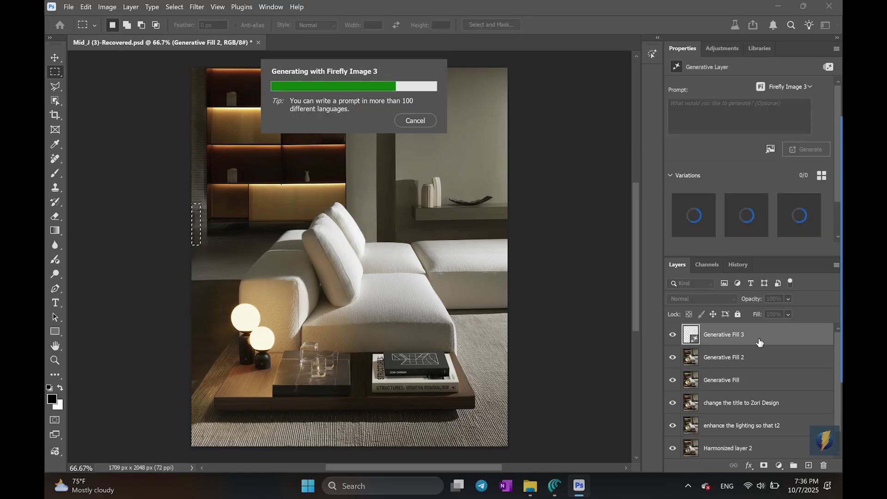
shift+click(754, 356)
key(ctrl+e)
drag(220, 86, 254, 109)
drag(294, 84, 324, 106)
click(378, 123)
key(Delete)
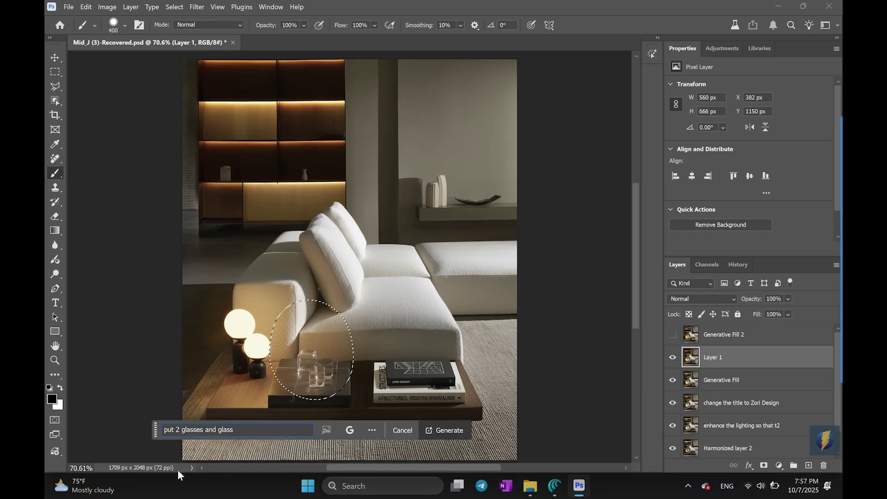
Step: Generate "put 2 glasses and glass carafe" in the 560 × 666 px oval selection over the tray with Gemini 2.5, and generate further variations
text(carafe)
key(Return)
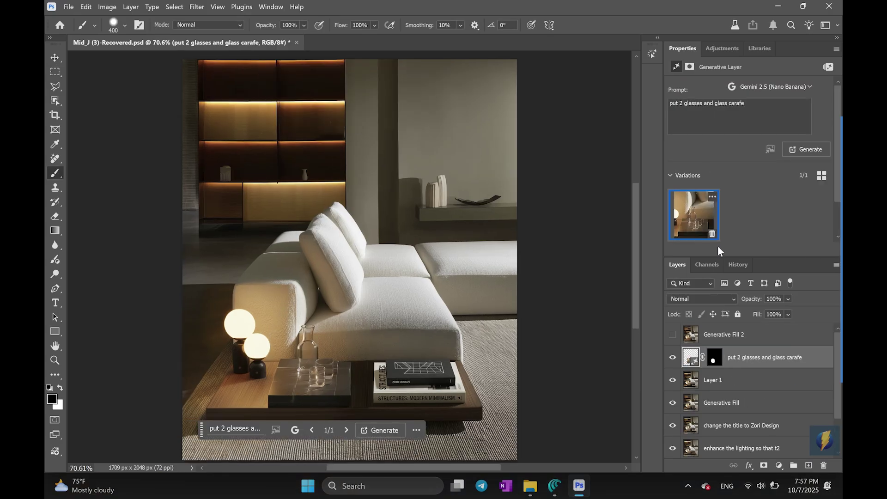
click(805, 150)
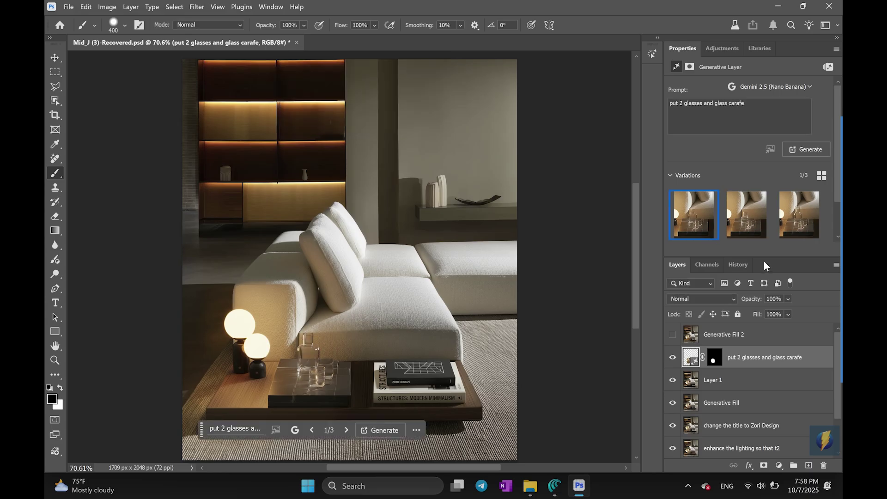
Step: Refine the glasses and carafe layer's mask with a 200 px brush, compare it with the original and merge it with Layer 1
click(714, 357)
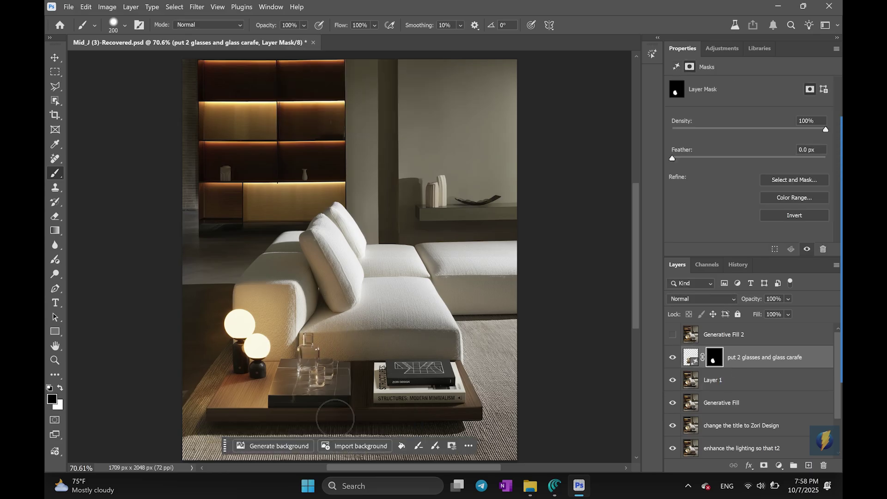
click(673, 358)
click(673, 357)
shift+click(737, 379)
key(ctrl+e)
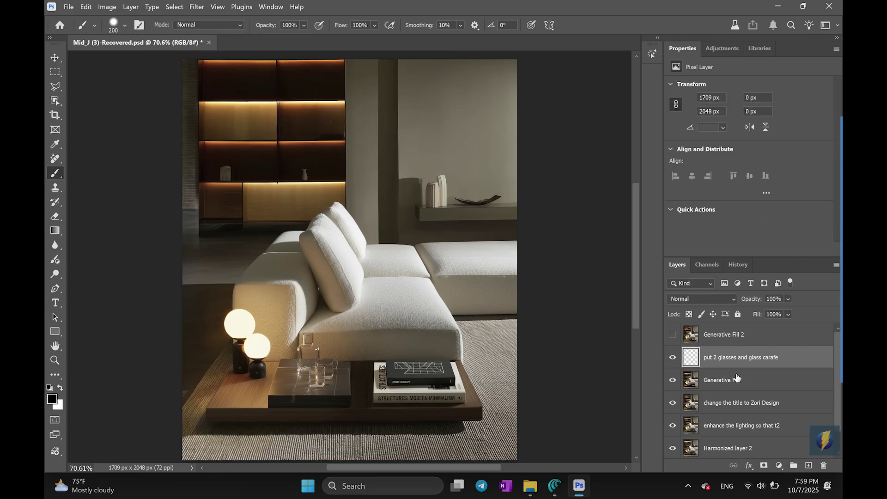
Step: Select the plate under the glasses and generate "make a plate more thin and elegant" with Gemini 2.5, including another variation
key(m)
drag(262, 351, 365, 414)
text(make a plate more thin and elegant)
key(Return)
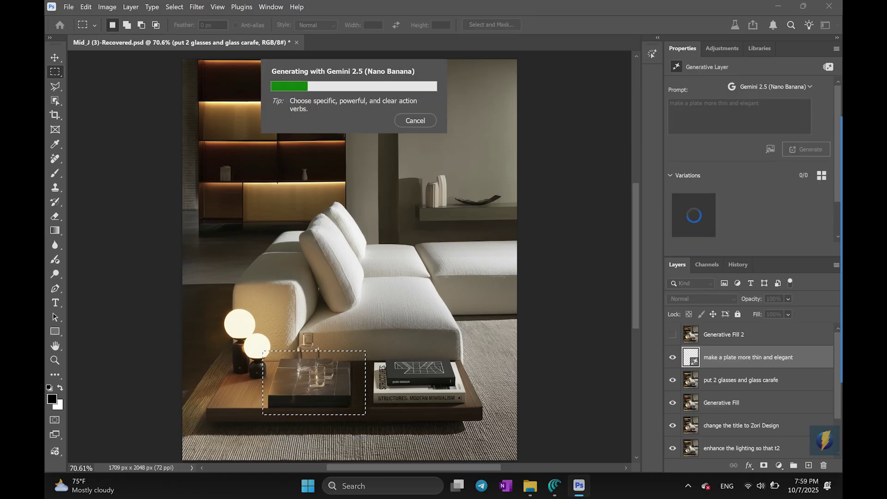
click(805, 149)
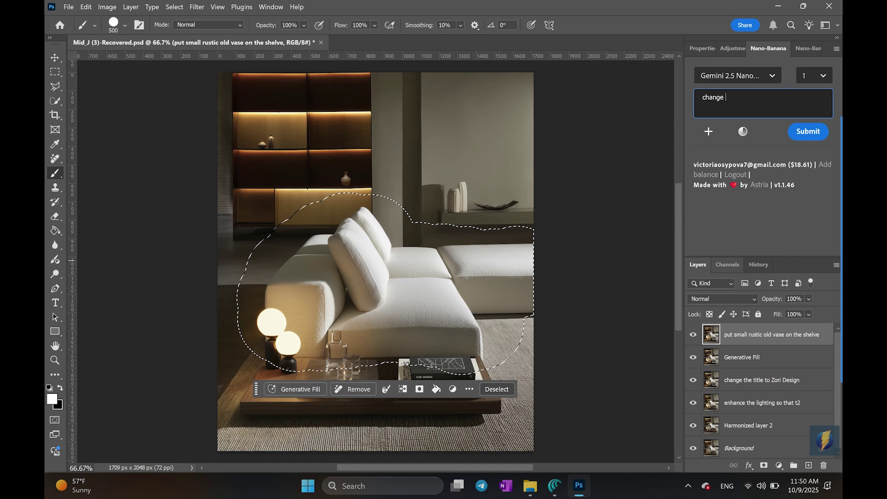
Step: Enter the prompt "change fabric of the sofa to the one on the reference" for Nano-Banana and start adding a reference image
text(bric of the sofa to the one on the reference)
click(708, 131)
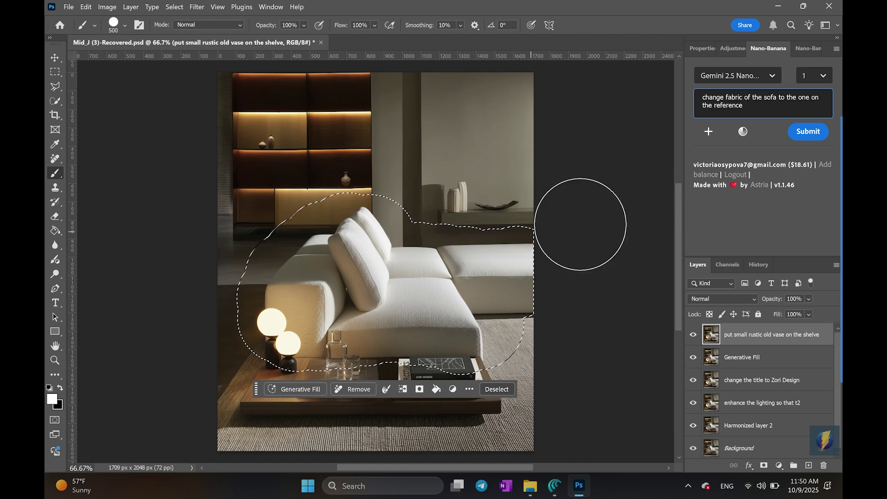
scroll(287, 134, down, 2)
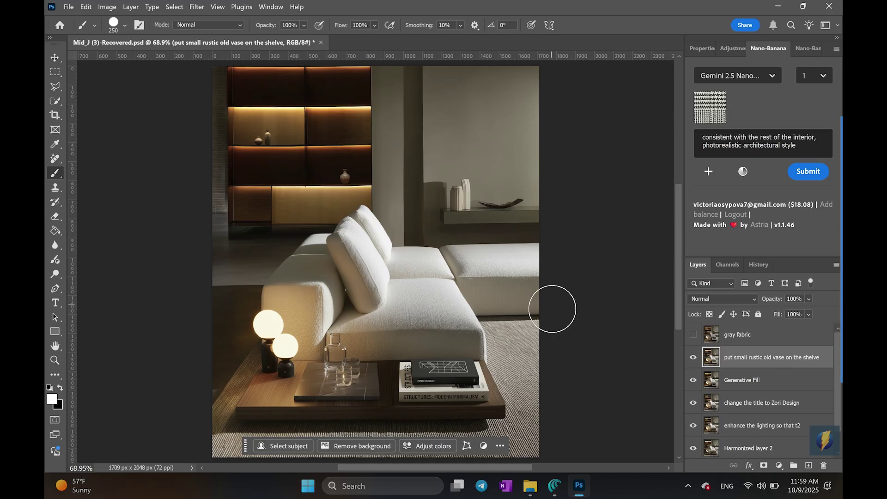
Step: Paint a quick mask over the whole sofa with the 250 px brush and convert it to a selection
key(q)
key(x)
mouse_move(541, 259)
mouse_down()
mouse_move(328, 250)
mouse_move(242, 318)
mouse_move(489, 383)
mouse_move(508, 291)
mouse_up()
key(q)
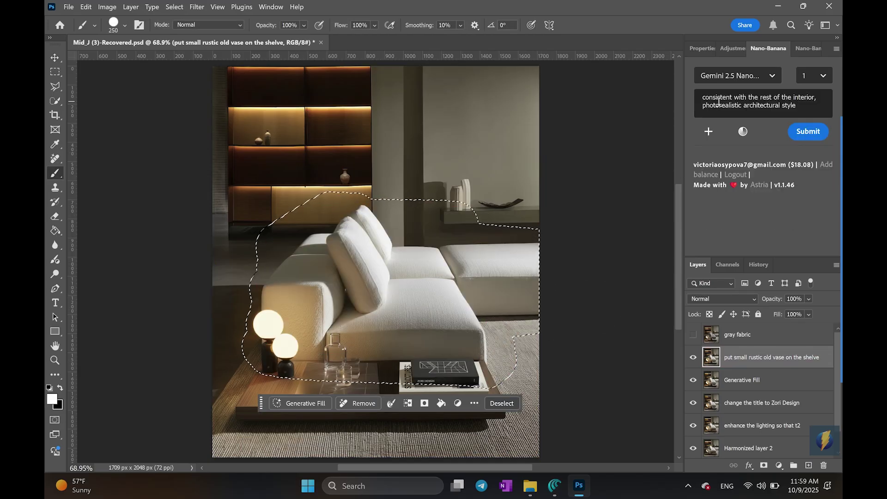
Step: Add n_mayer-large-02-ghiaccio as the reference image and submit the fabric-change prompt for the selected sofa
click(709, 132)
click(316, 154)
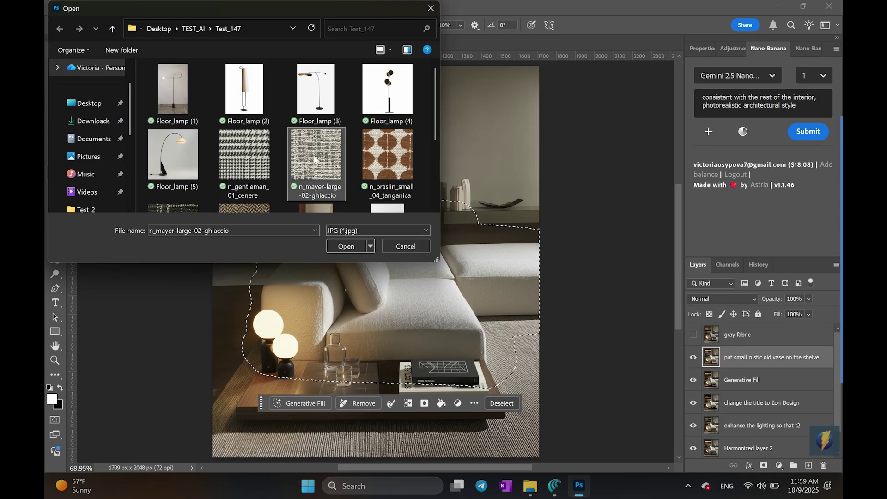
click(373, 247)
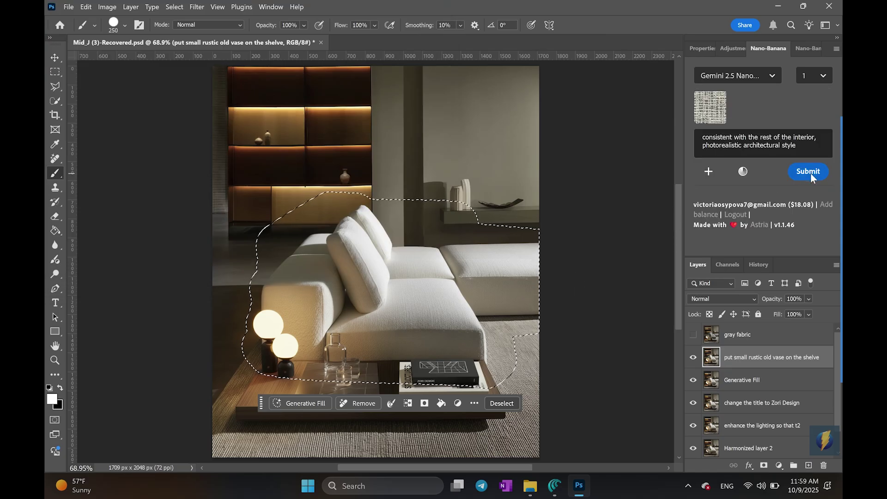
click(810, 173)
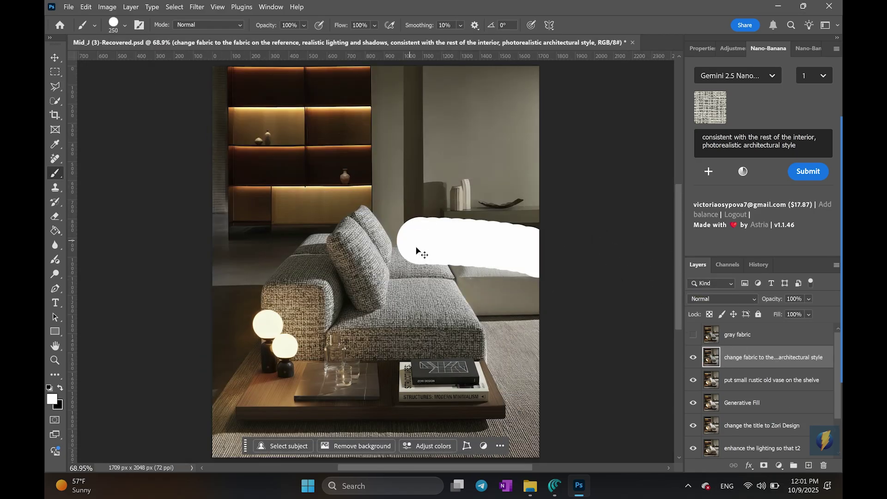
Step: Mask the pouf with the brush, amend the prompt to "change fabric of the pouf to the fabric on the reference", and generate two versions
mouse_move(417, 251)
mouse_down()
mouse_move(611, 294)
mouse_move(497, 305)
mouse_up()
scroll(509, 305, up, 1)
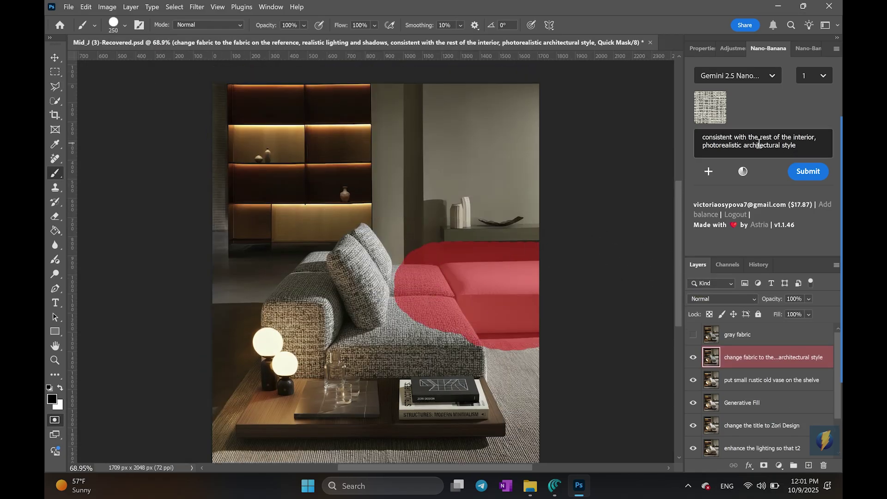
click(758, 143)
scroll(765, 150, up, 2)
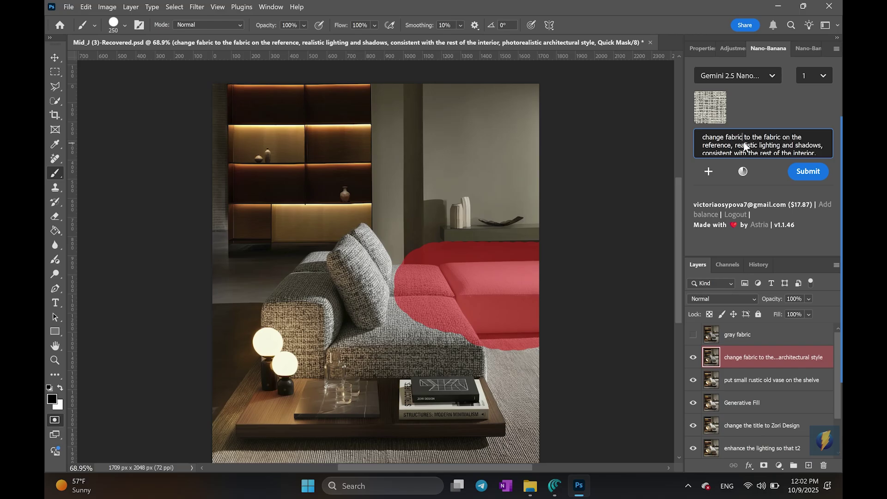
text(of the pouf  )
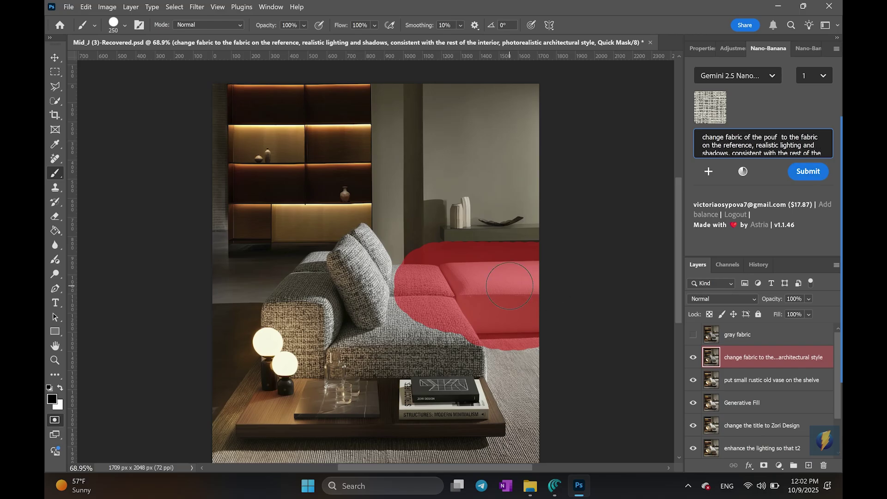
text(q)
click(809, 171)
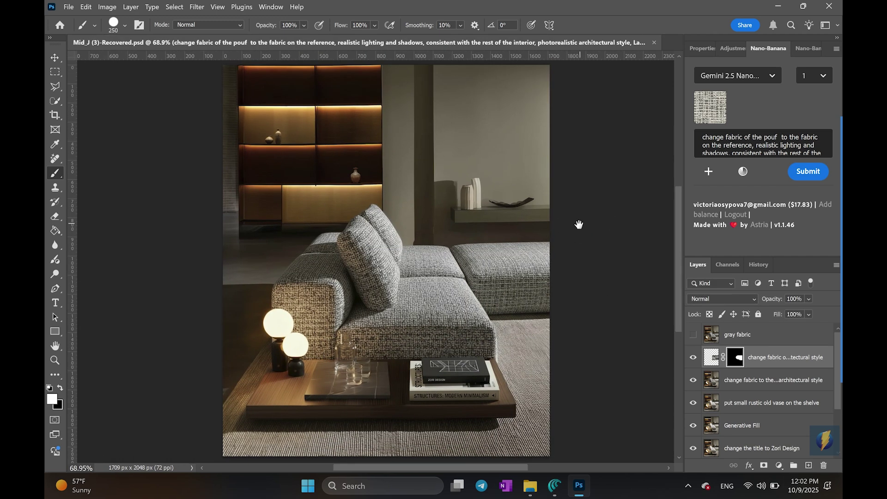
click(799, 174)
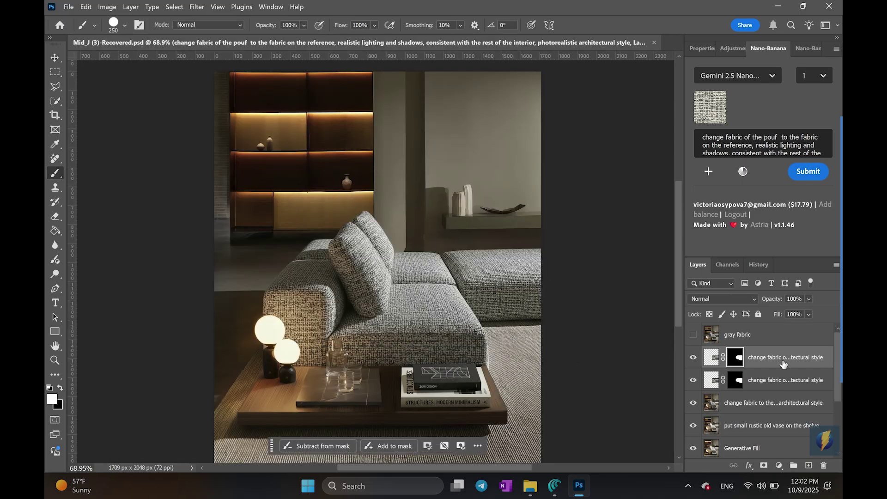
Step: Keep one pouf fabric version, touch up its mask with black, and merge it with the sofa fabric layer below
click(735, 357)
key(x)
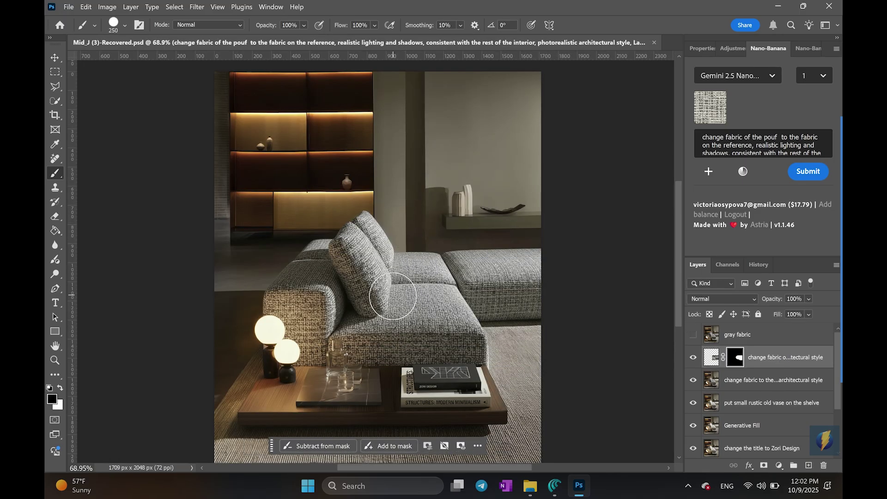
click(388, 337)
shift+click(762, 387)
key(ctrl+e)
Step: Rename the merged sofa and pouf layer as "green fabric"
double_click(765, 357)
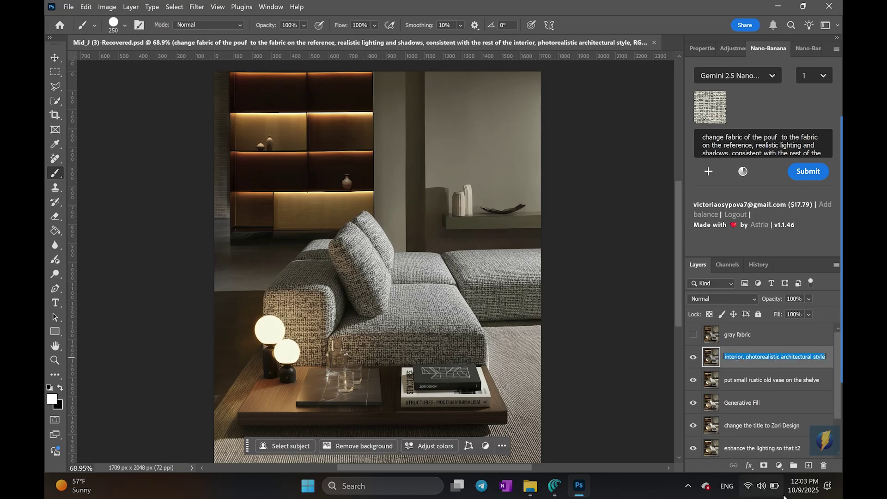
text(green fabric)
key(Return)
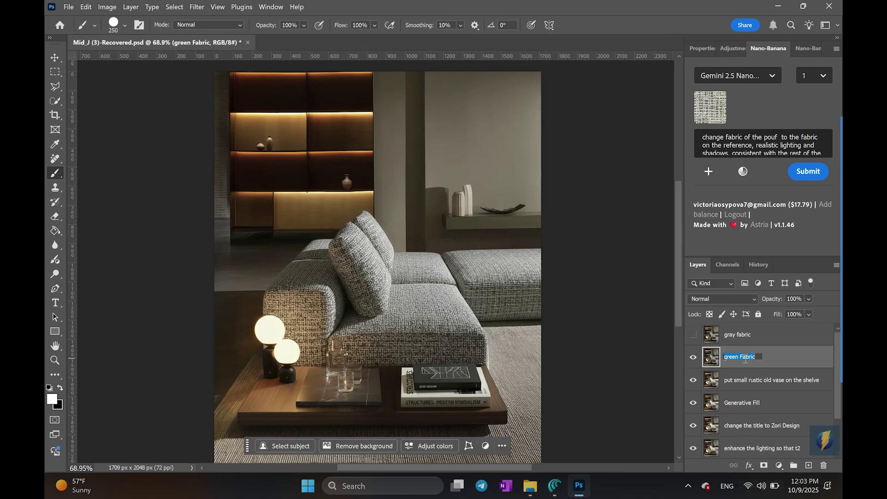
click(759, 381)
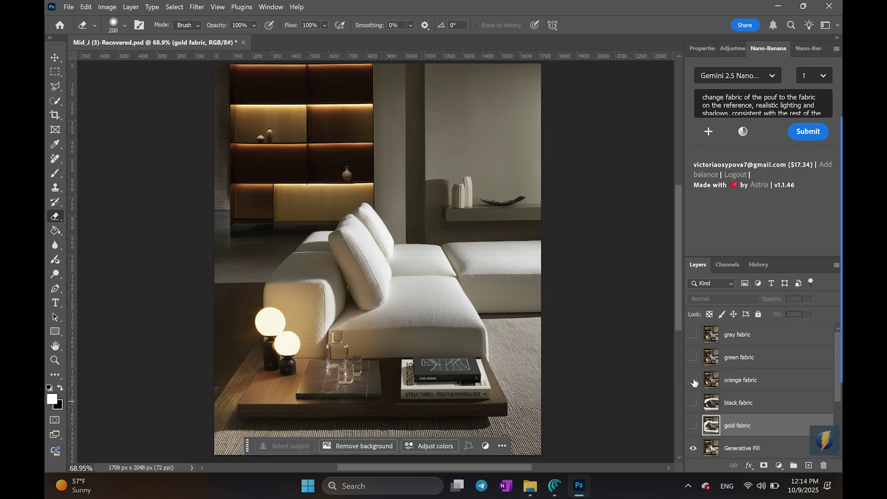
Step: Compare the gold, black and orange fabric versions by showing each layer on its own in turn
click(693, 426)
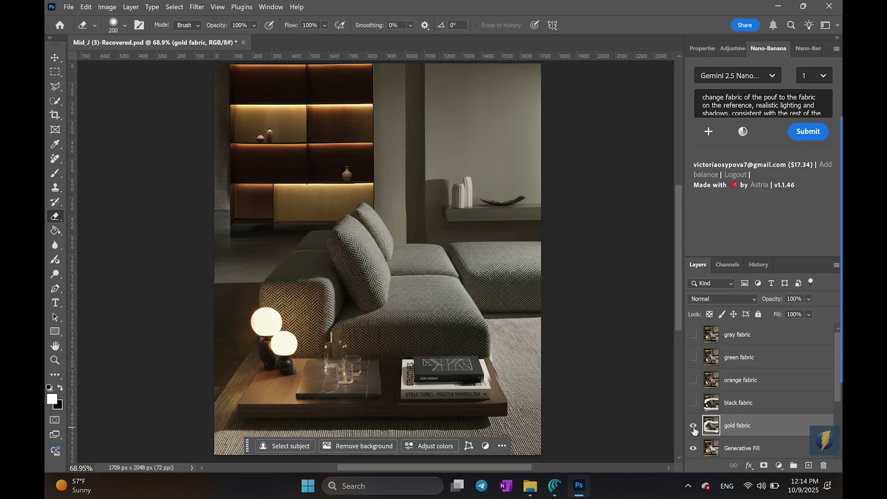
click(693, 426)
click(693, 403)
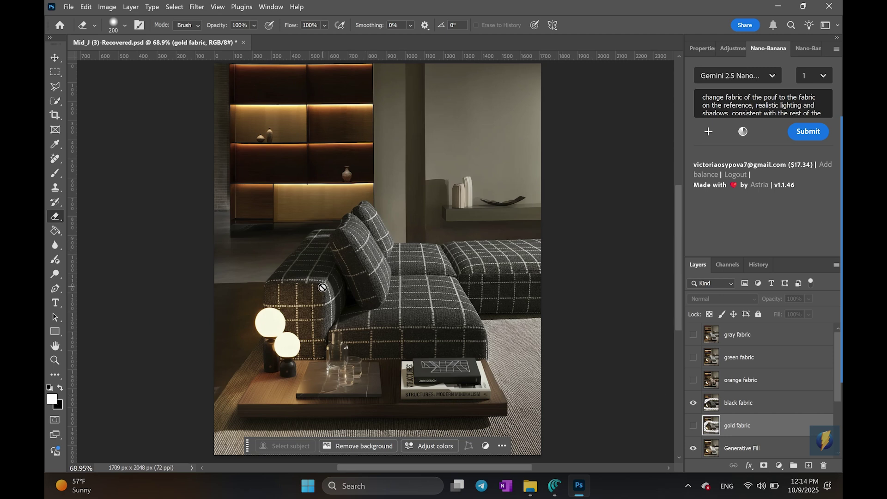
click(693, 404)
click(693, 381)
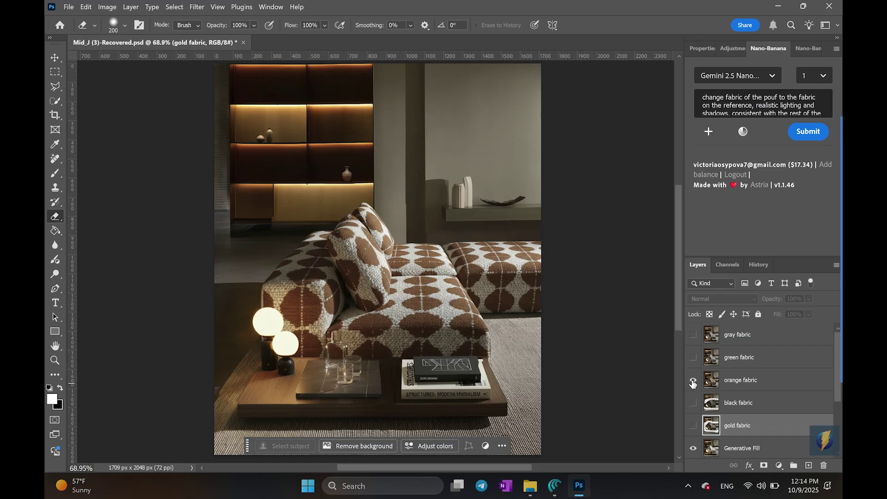
Step: View the reference texture n_praslin_small_04_tanganica enlarged in the image viewer and return to the interior render
click(530, 485)
click(383, 223)
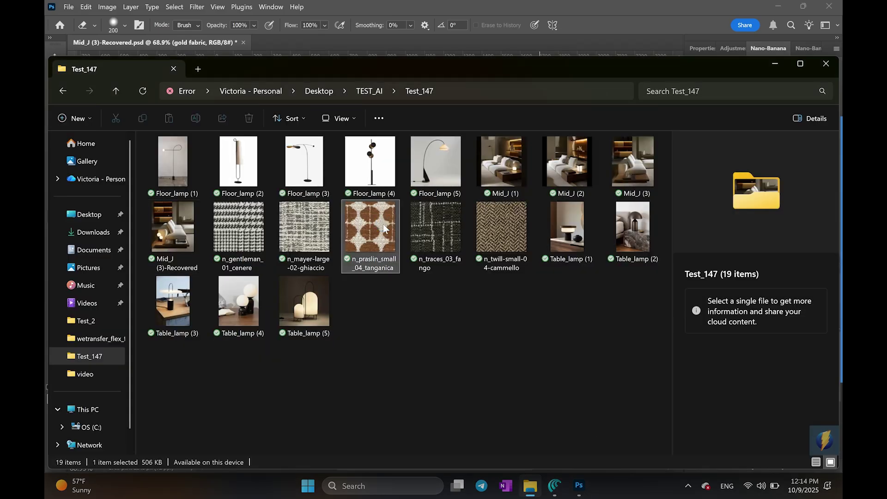
double_click(390, 237)
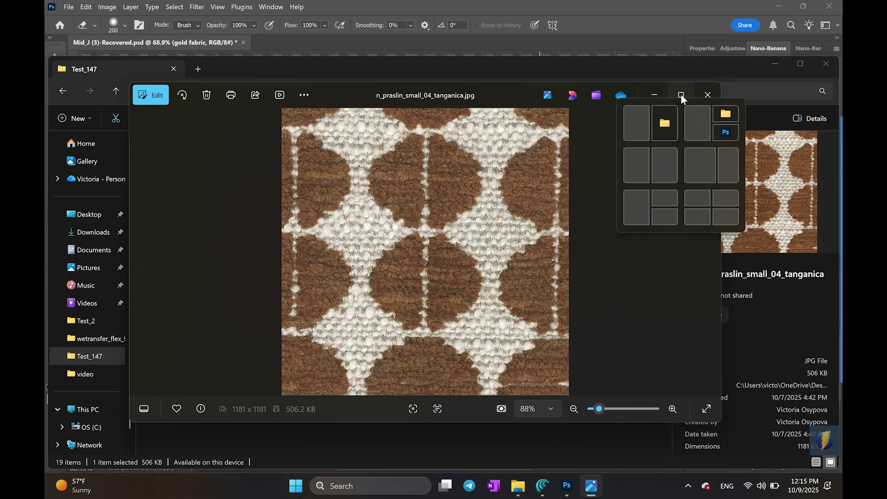
click(682, 95)
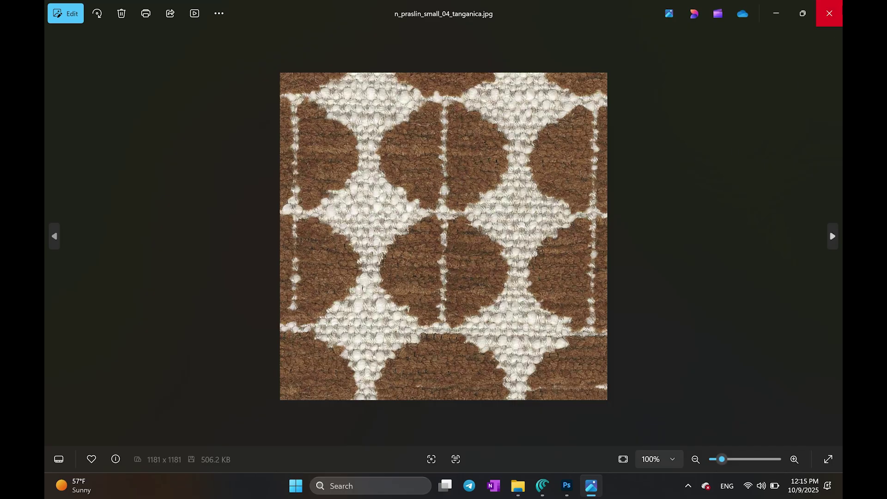
click(830, 13)
click(776, 64)
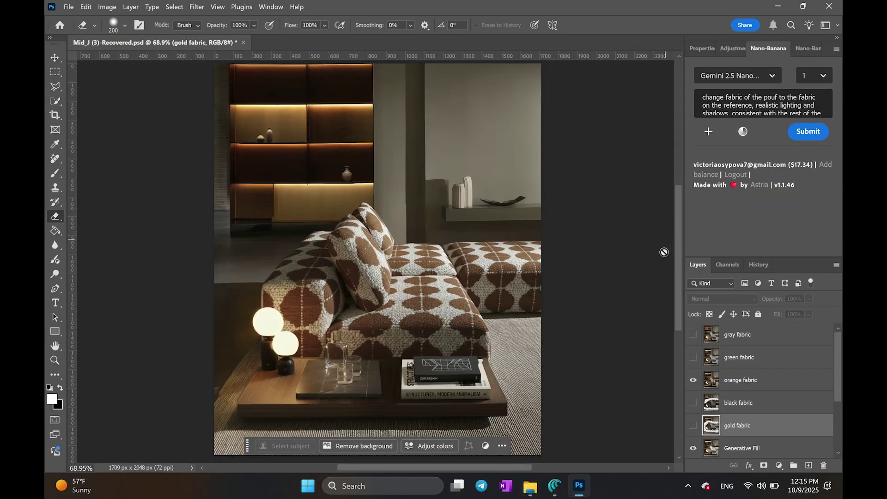
Step: Hide the orange fabric version and briefly preview the green fabric version over the white sofa
click(694, 377)
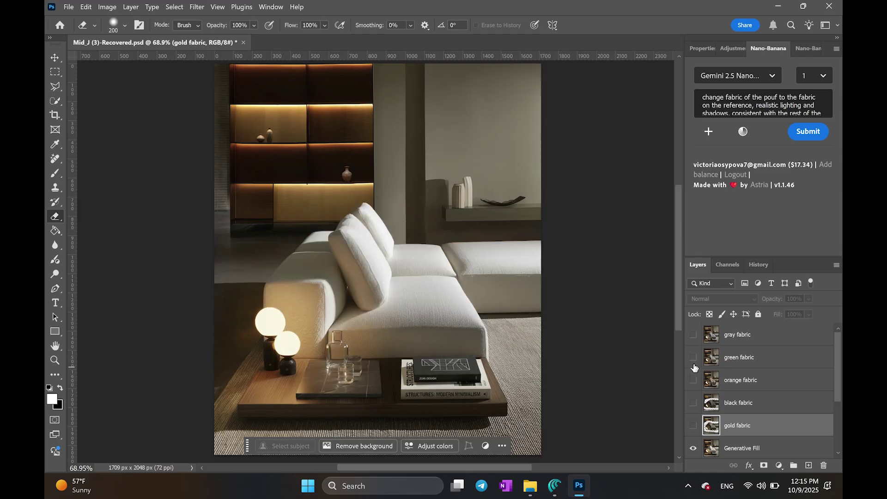
click(694, 358)
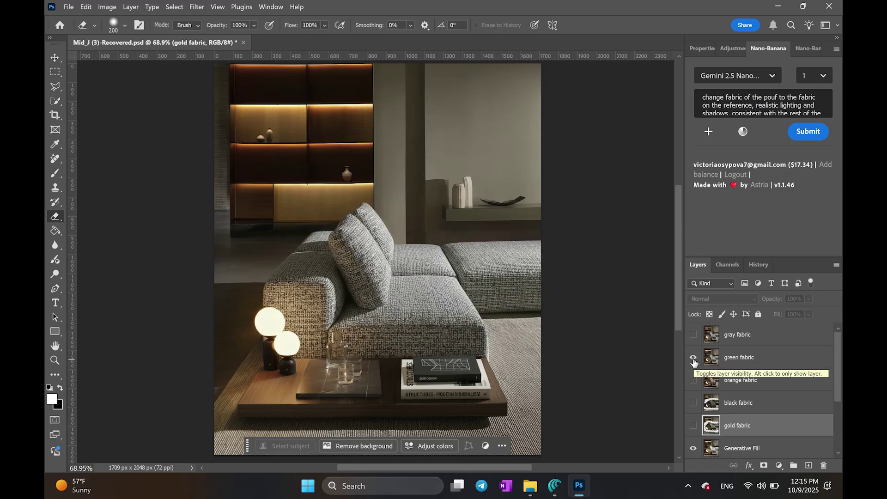
click(694, 359)
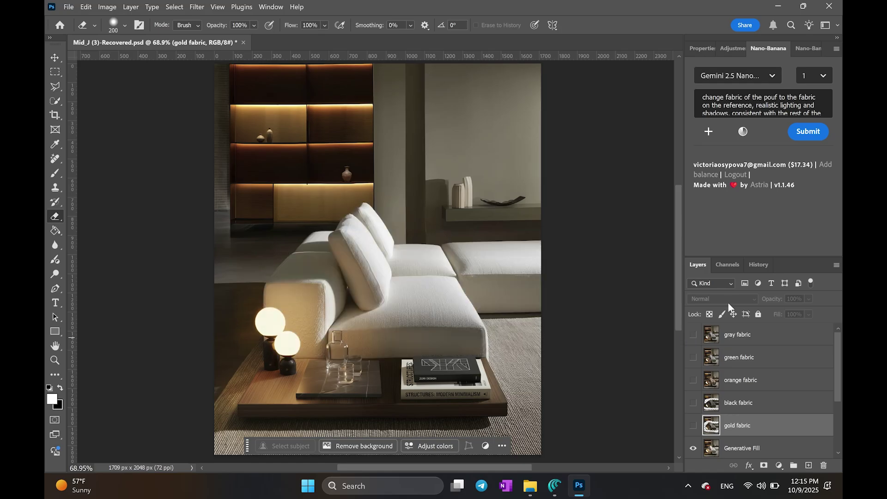
Step: Extend the canvas to the right with the Crop tool at an unconstrained ratio, to about 2213 px wide
key(ctrl+minus)
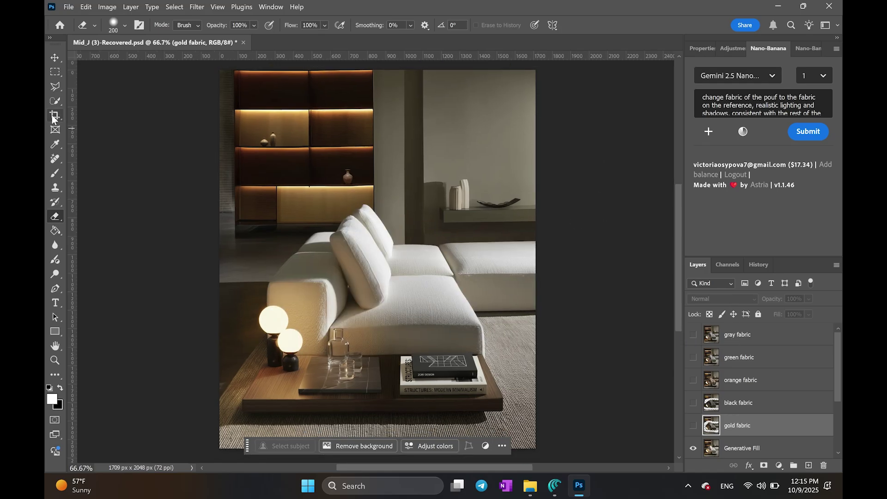
key(alt+bracketleft)
click(55, 119)
drag(534, 257, 589, 253)
key(ctrl+z)
click(136, 24)
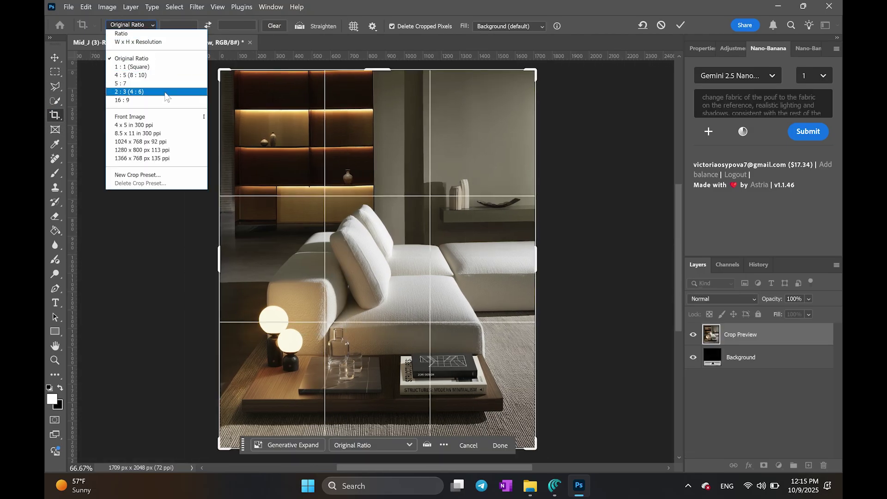
click(121, 31)
drag(536, 259, 577, 259)
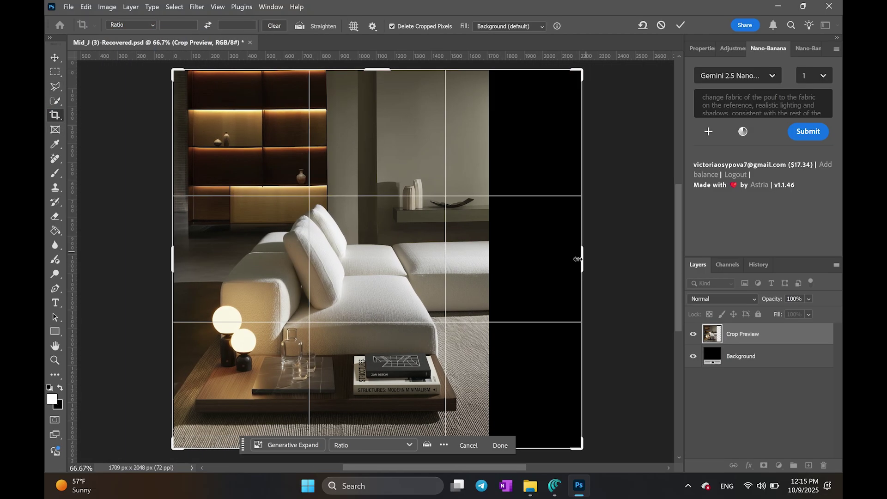
Step: Fill the extended area using Generative Expand with Firefly Image 3 and no prompt, and browse the second and third variations
click(312, 440)
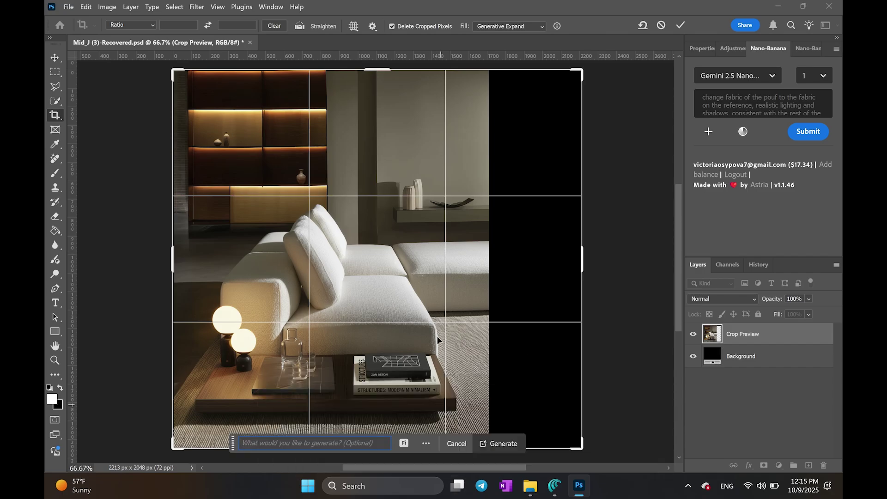
click(405, 443)
click(362, 447)
click(504, 441)
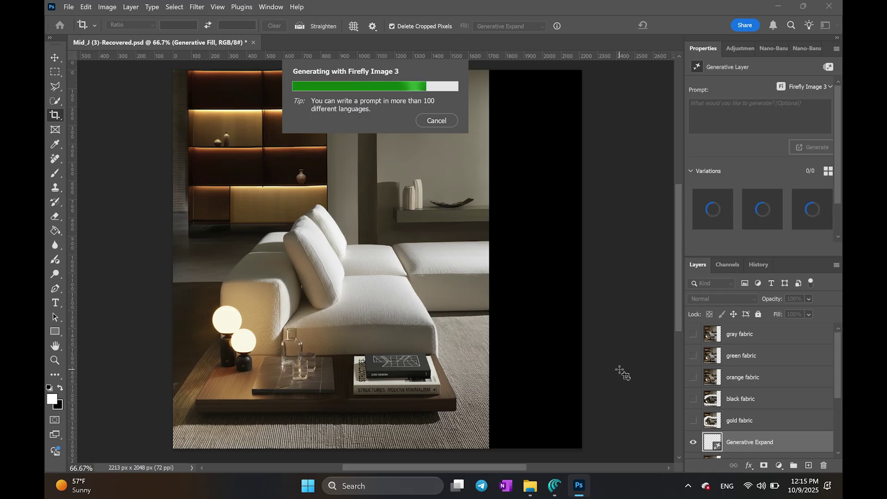
click(767, 226)
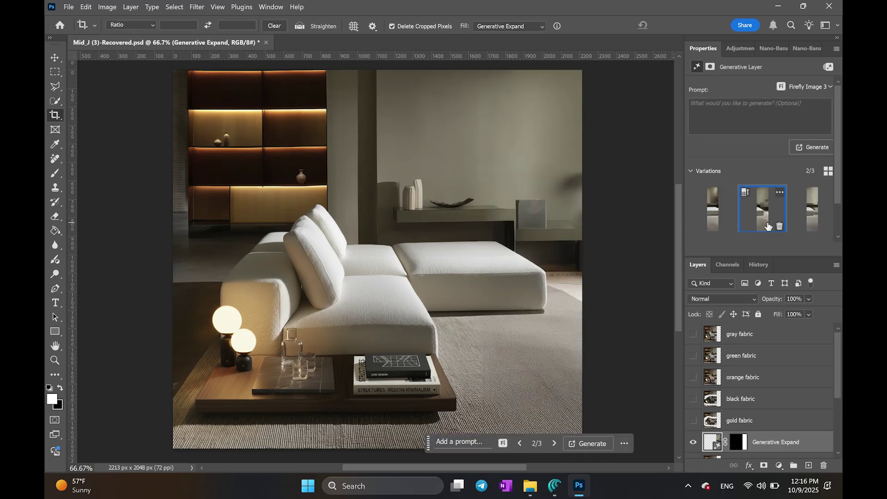
click(813, 210)
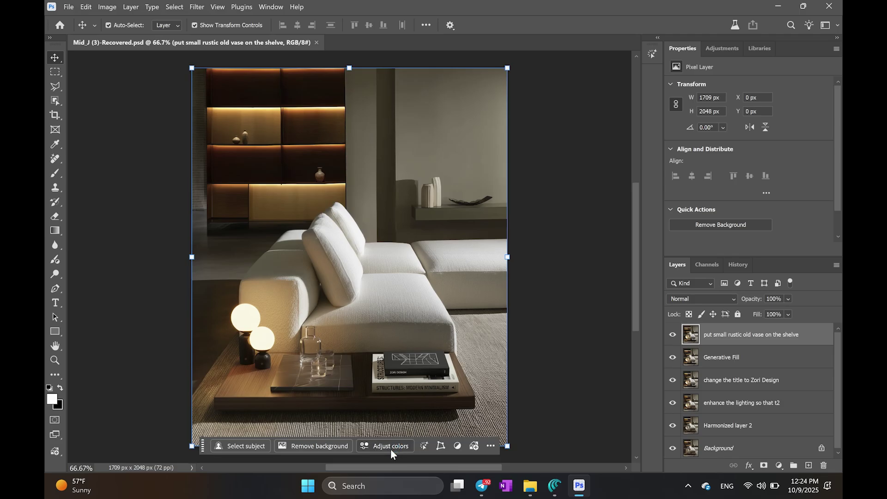
Step: Try a Hue/Saturation adjustment on the brown tones with hue -1 and saturation +16, and delete the adjustment layer
click(393, 448)
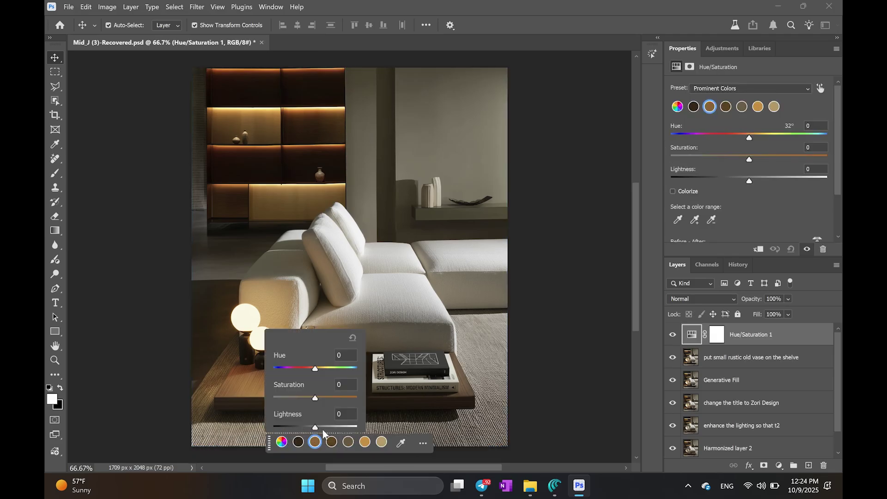
mouse_move(316, 398)
mouse_down()
mouse_move(333, 399)
mouse_move(314, 401)
mouse_up()
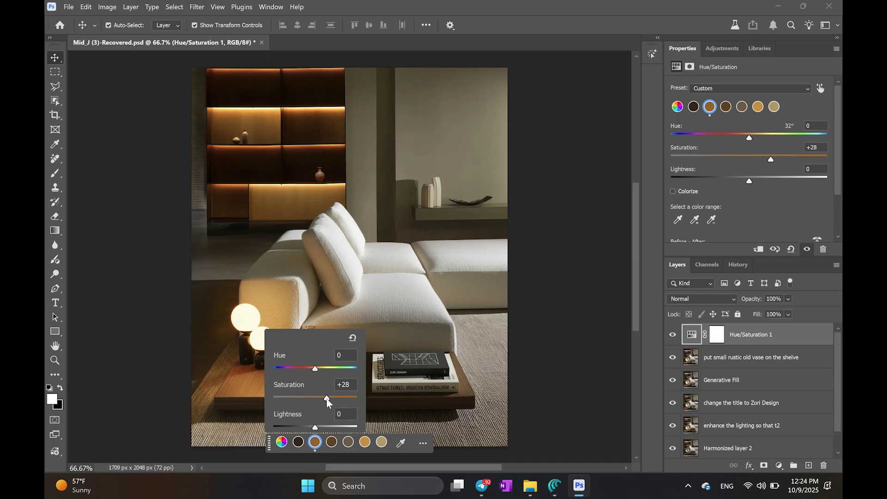
drag(326, 398, 302, 400)
mouse_move(316, 369)
mouse_down()
mouse_move(342, 369)
mouse_move(276, 368)
mouse_move(316, 374)
mouse_up()
drag(315, 369, 315, 372)
click(780, 337)
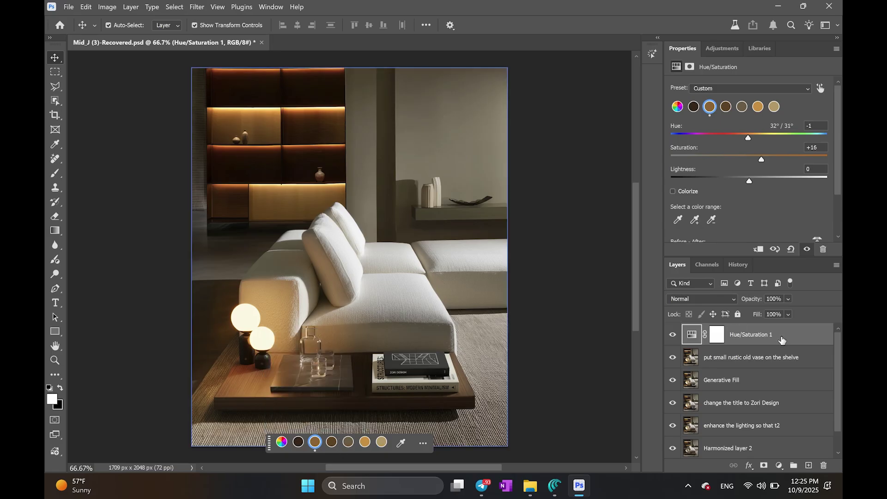
key(Delete)
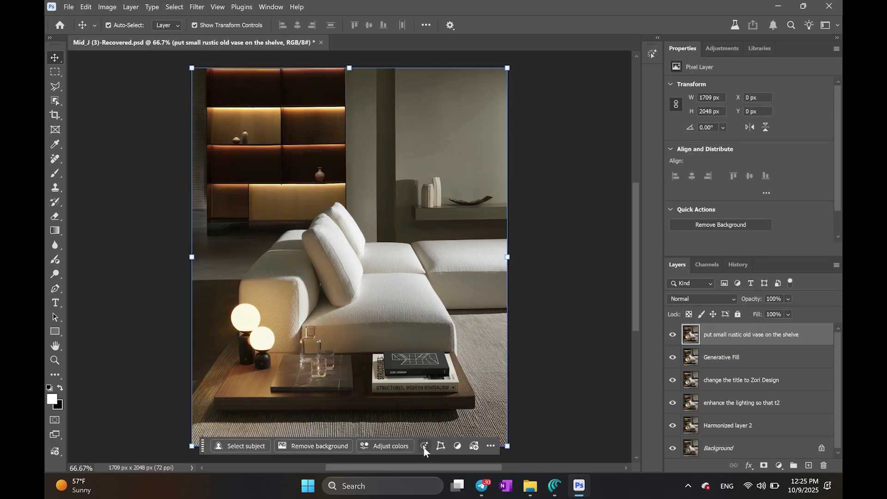
Step: Crop the image outward on its right side to widen the canvas to about 2324 px
click(490, 447)
click(489, 447)
click(55, 115)
drag(508, 257, 563, 261)
key(Return)
Step: Select the empty strip beside the render, paint it white with the brush, and clear the selection
key(m)
mouse_move(450, 66)
mouse_down()
mouse_move(601, 412)
mouse_move(599, 447)
mouse_up()
key(b)
drag(635, 381, 385, 116)
key(ctrl+d)
Step: Place n_praslin_small_04_tanganica.jpg on the white strip beside the render, scaled to about 528 x 527 px
click(55, 57)
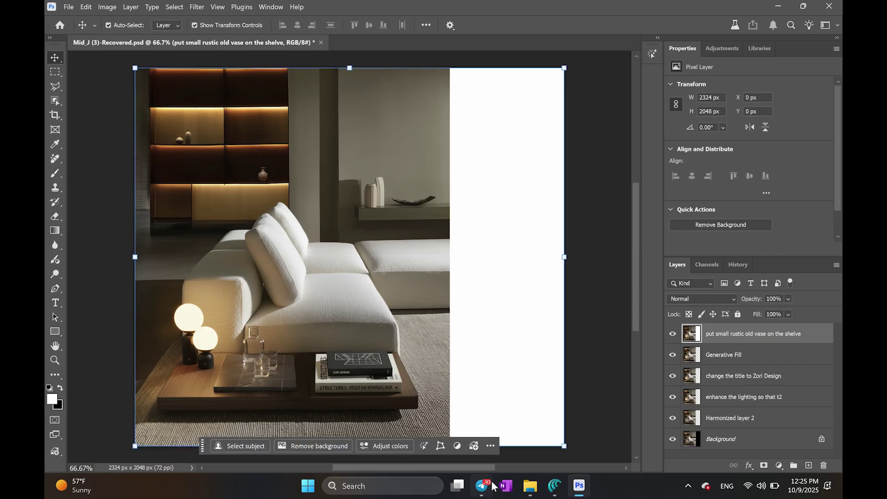
click(530, 485)
click(480, 213)
drag(357, 208, 451, 443)
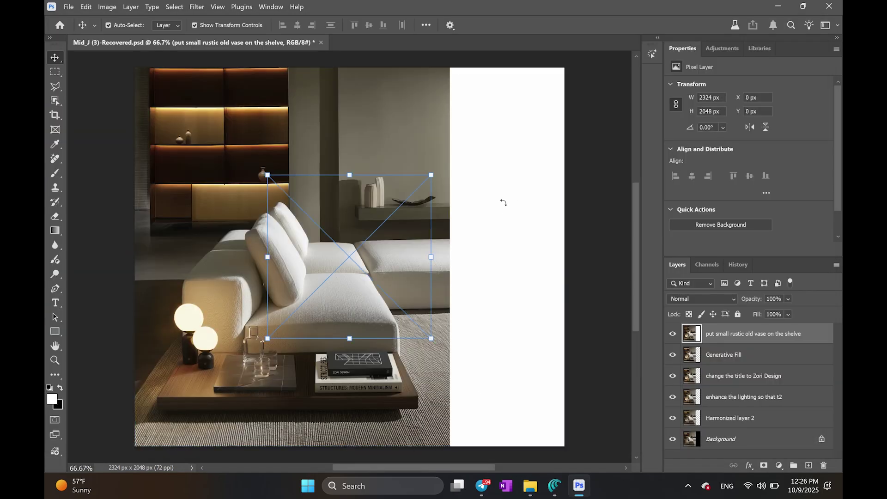
drag(432, 175, 360, 238)
drag(319, 282, 493, 266)
key(Return)
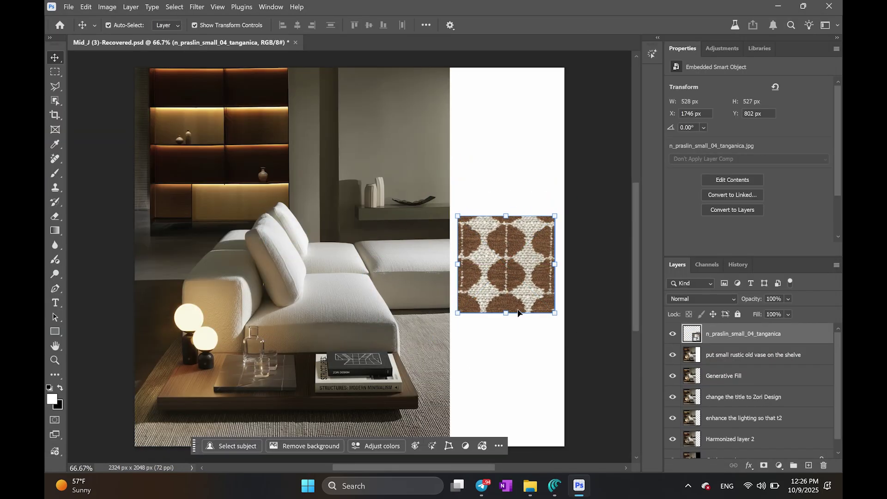
Step: Rasterize the n_praslin_small_04_tanganica layer
click(733, 354)
right_click(739, 334)
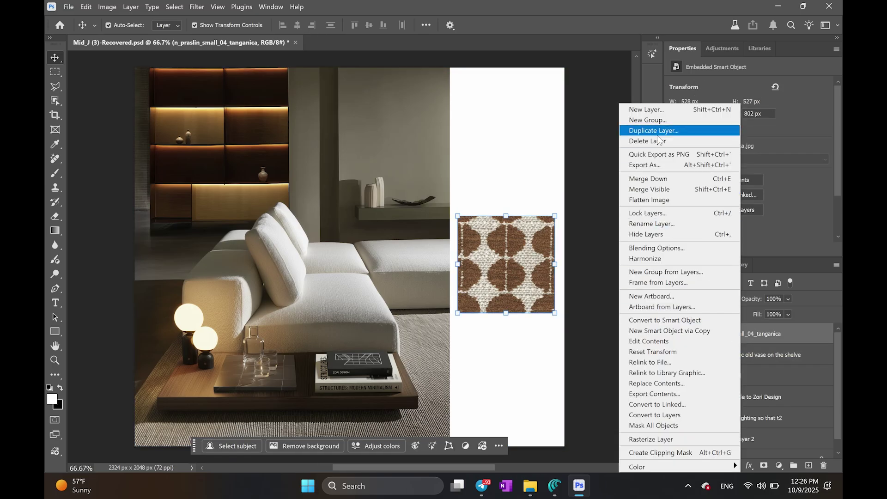
click(670, 438)
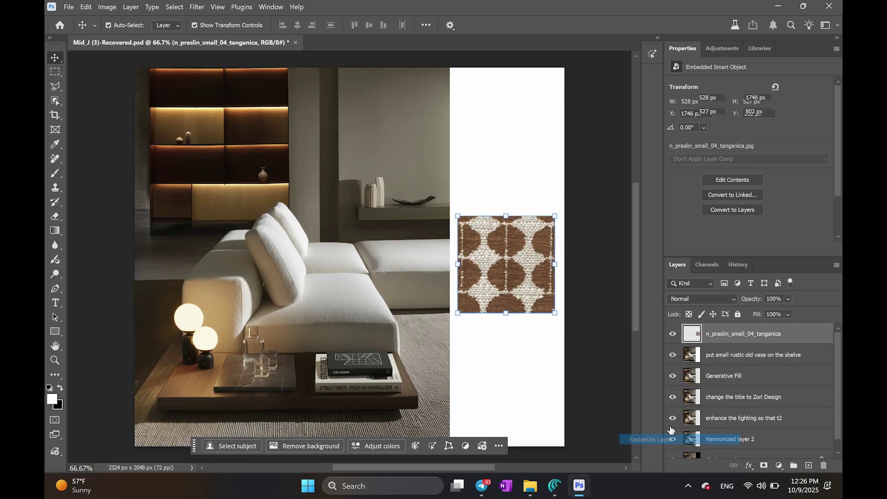
Step: Merge the n_praslin_small_04_tanganica swatch layer with the "put small rustic old vase on the shelve" layer
click(551, 368)
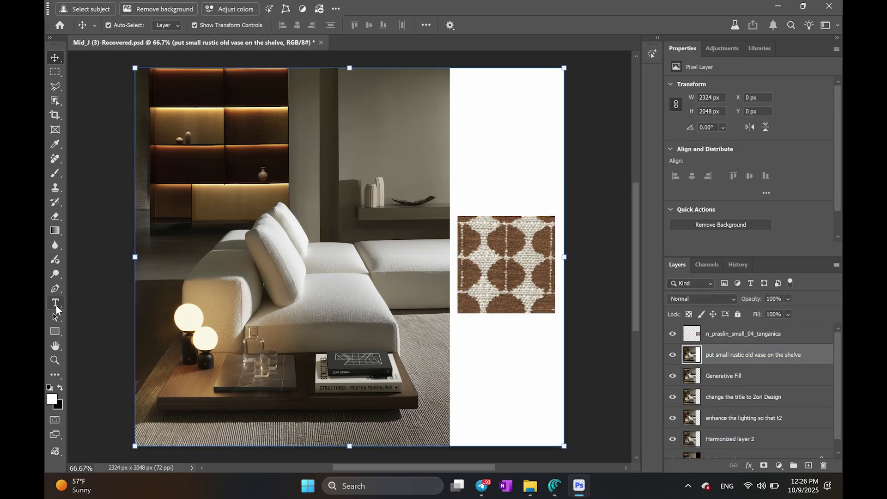
key(Delete)
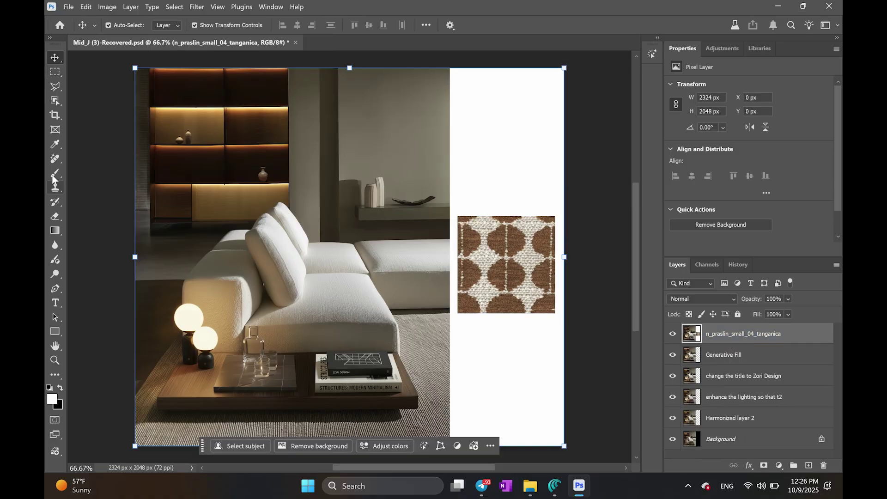
Step: Circle the fabric swatch on the white strip in red with a 40 px brush
click(53, 175)
key(bracketleft)
key(bracketleft)
key(bracketleft)
key(bracketleft)
key(bracketleft)
key(bracketleft)
key(bracketleft)
key(bracketleft)
key(bracketleft)
key(bracketleft)
key(bracketleft)
key(bracketleft)
key(bracketleft)
key(bracketleft)
key(bracketleft)
click(111, 28)
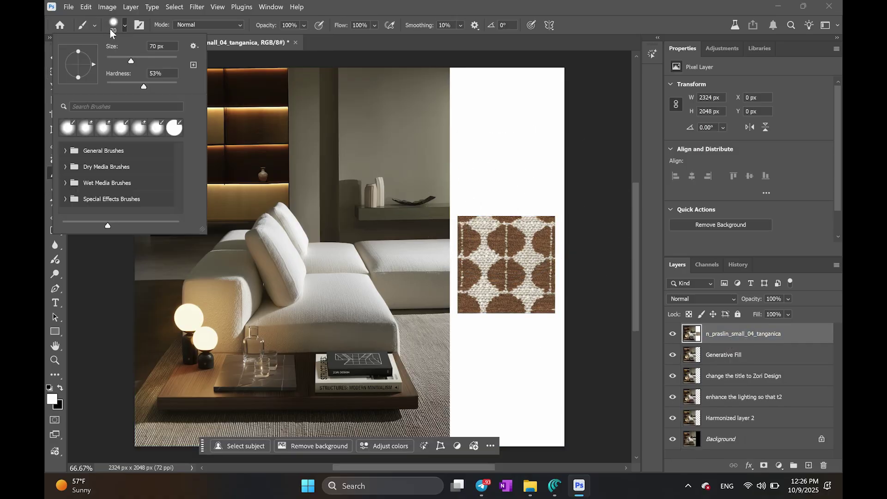
click(52, 399)
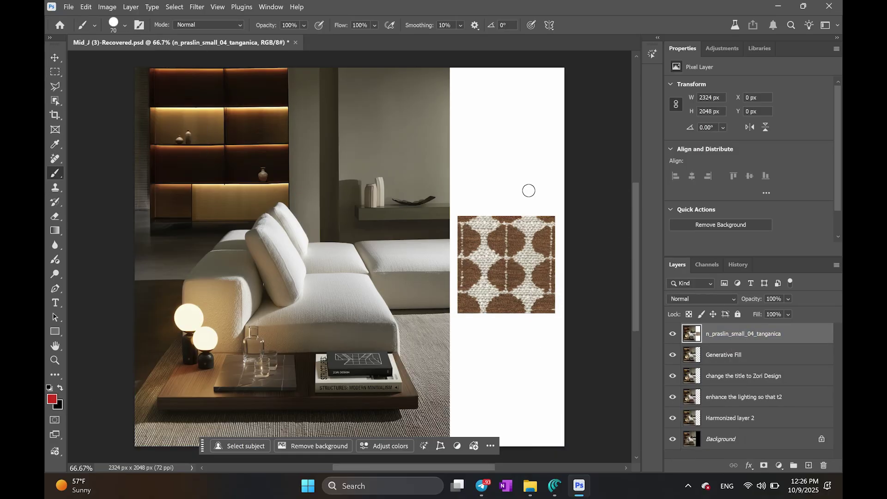
key(bracketleft)
key(bracketleft)
key(bracketleft)
drag(536, 195, 557, 173)
key(ctrl+z)
mouse_move(463, 185)
mouse_down()
mouse_move(451, 321)
mouse_move(532, 275)
mouse_up()
key(ctrl+z)
mouse_move(502, 207)
mouse_down()
mouse_move(462, 209)
mouse_move(452, 280)
mouse_move(620, 301)
mouse_move(501, 203)
mouse_up()
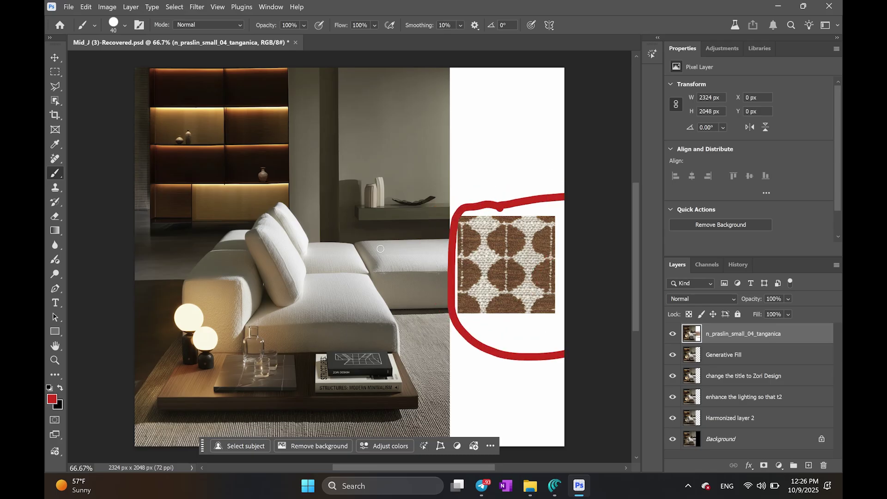
Step: Change the brush color to dark blue and draw a loop around the whole sofa
click(52, 399)
click(450, 147)
click(550, 95)
drag(439, 216, 216, 205)
key(ctrl+z)
mouse_move(446, 218)
mouse_down()
mouse_move(141, 335)
mouse_move(444, 326)
mouse_up()
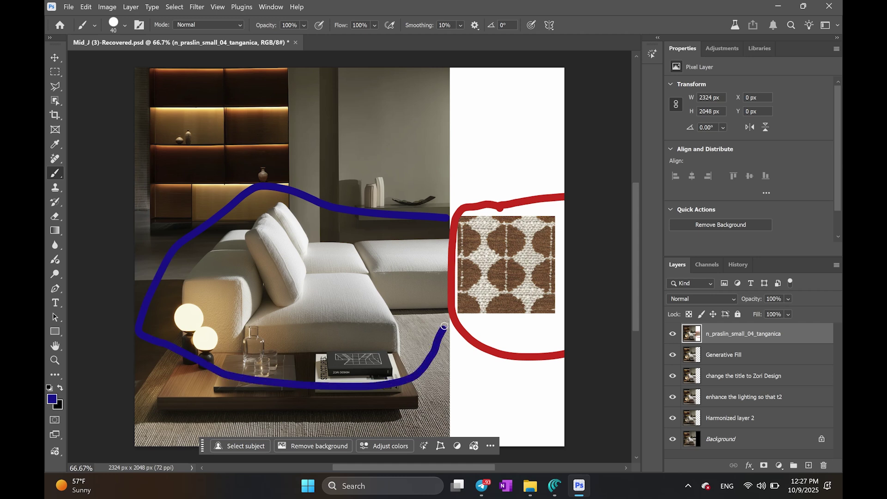
Step: Generatively fill the whole image twice with the prompt "change the fabric of the sofa which I circeled in blue to the fabric which I circled in red"
key(ctrl+a)
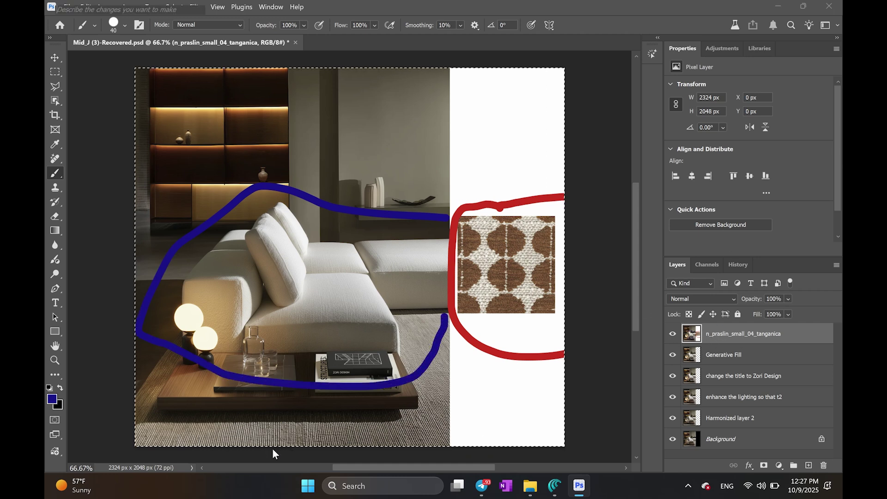
text(change the fabric of the sofa which I circe)
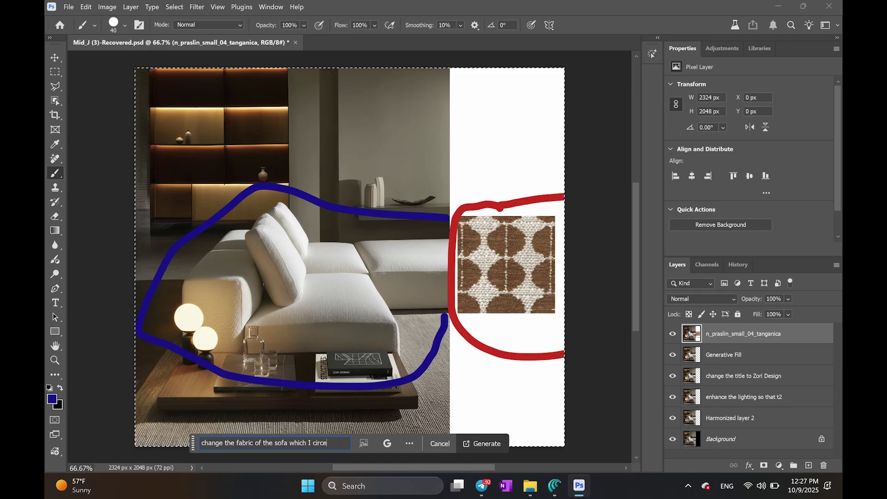
text(blue)
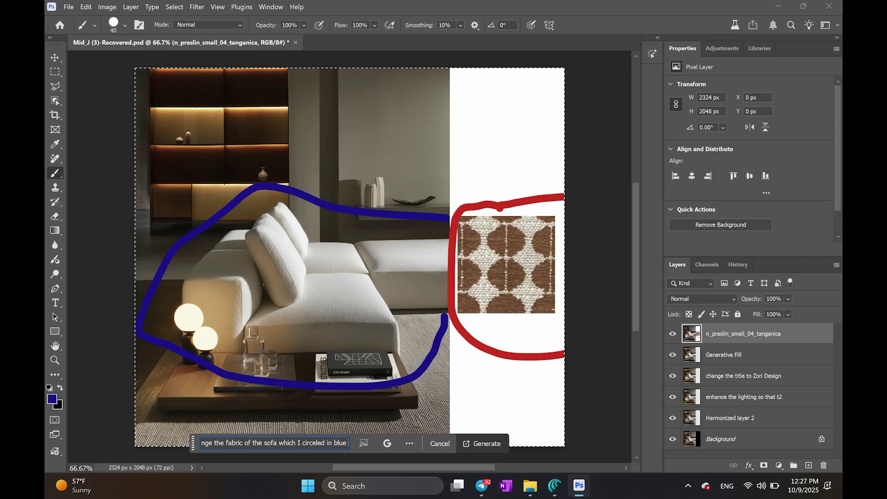
text( to the fabric which I)
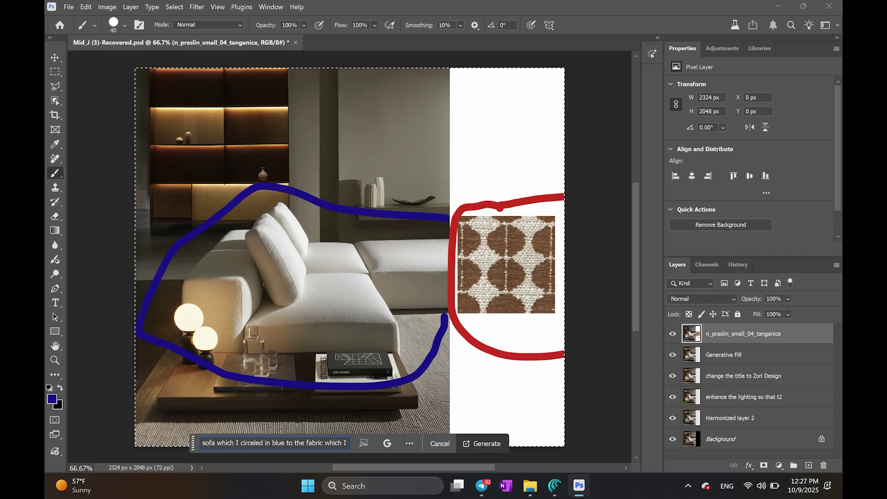
text( circled in red)
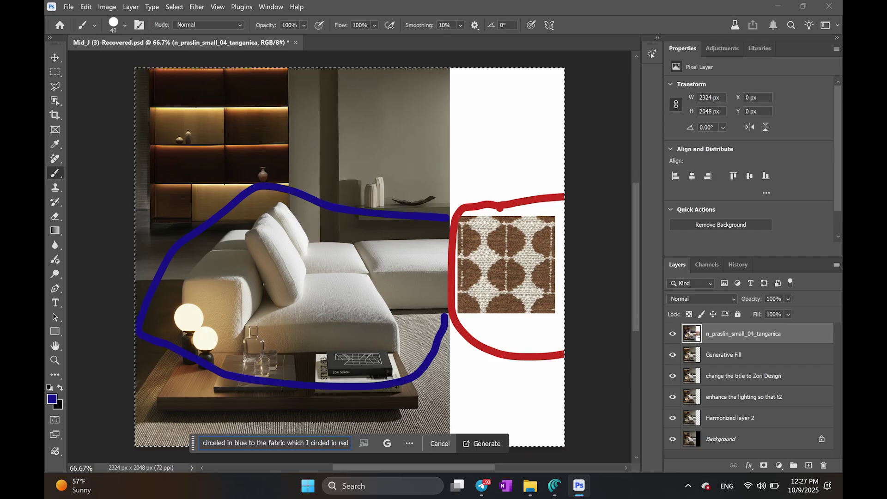
key(Return)
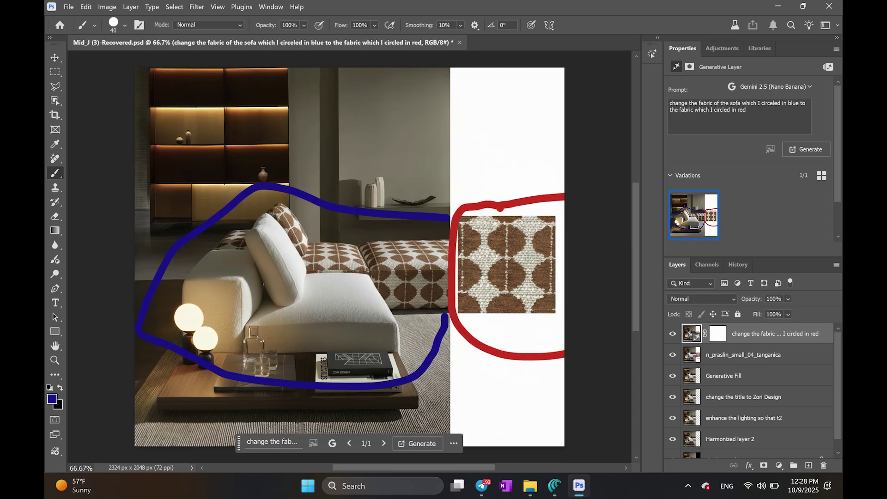
click(807, 149)
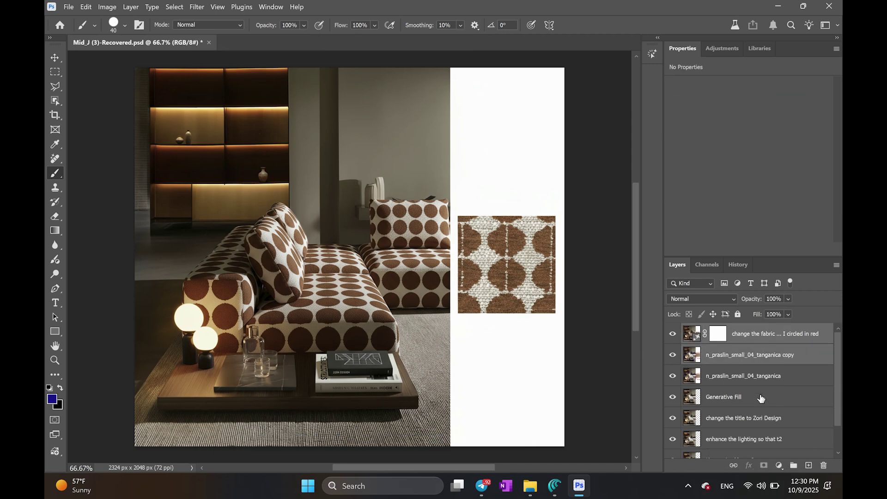
Step: Crop the white swatch strip off the right side, narrowing the canvas to about 1709 px
click(59, 73)
click(55, 115)
drag(565, 257, 511, 247)
key(Return)
Step: Select an area of about 500 x 352 px around the extra pillow on the back sofa section and generate with the prompt "remove pilloe"
key(m)
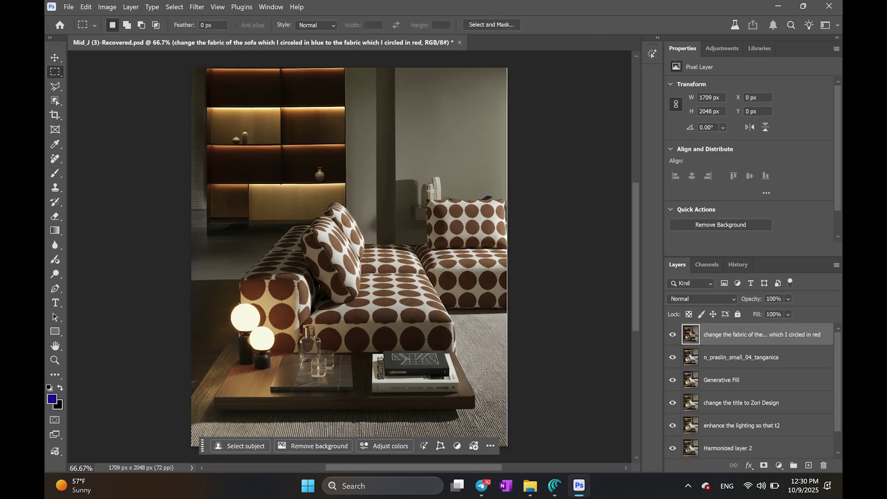
drag(552, 257, 415, 191)
click(352, 271)
text(remove oil)
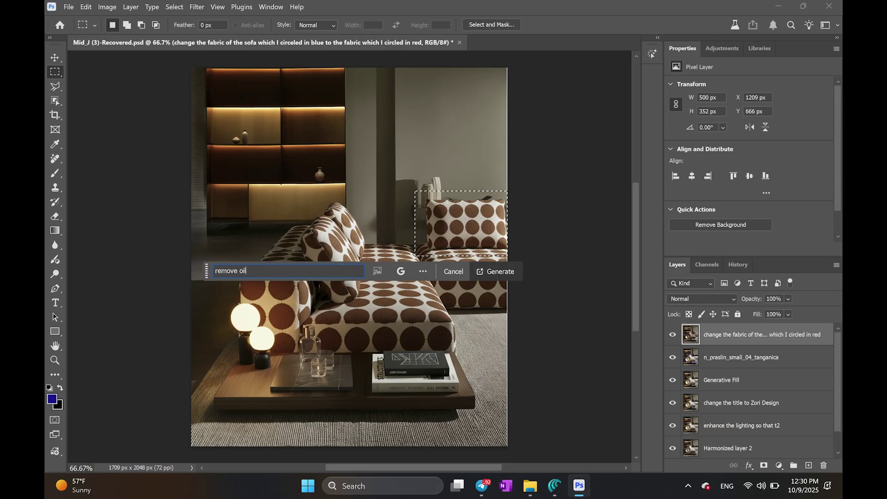
text( pilloe)
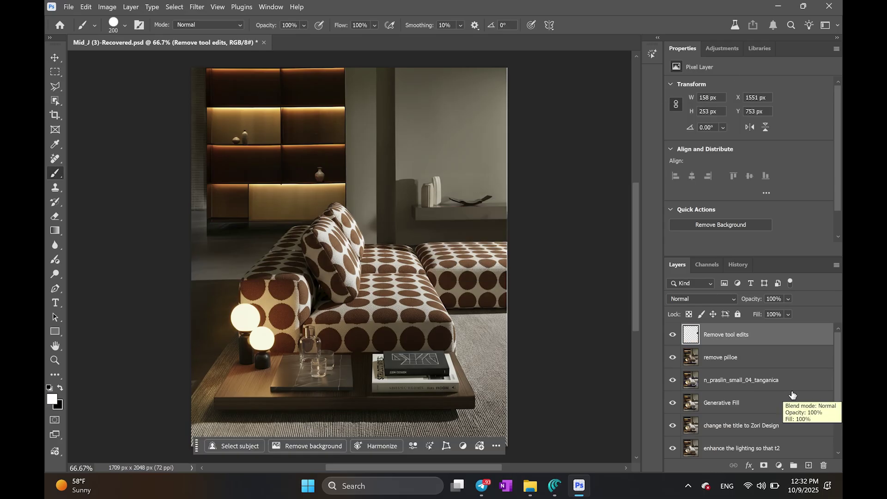